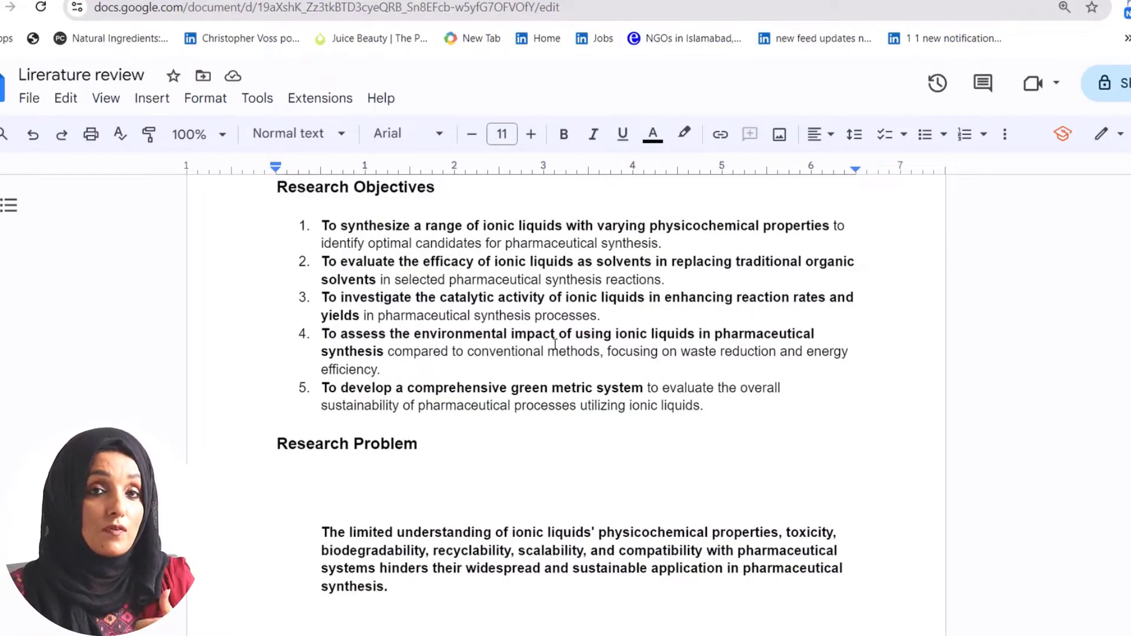
Step: Delete the blank lines between the Research Problem heading and its bold problem statement
scroll(526, 356, up, 3)
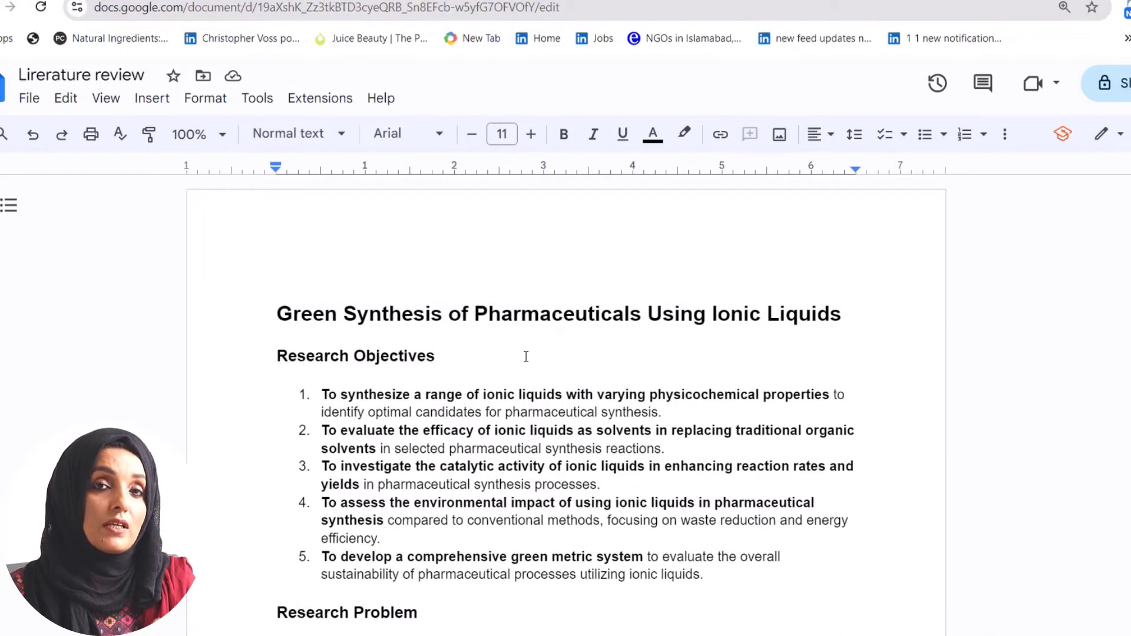
drag(293, 317, 851, 336)
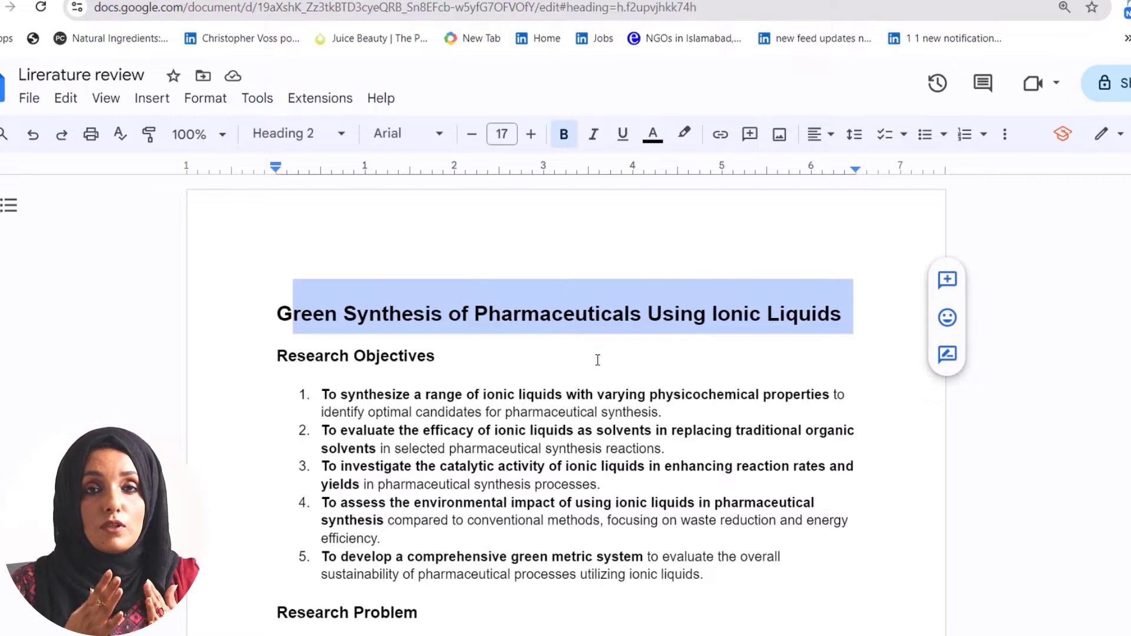
scroll(413, 306, down, 3)
scroll(331, 255, down, 3)
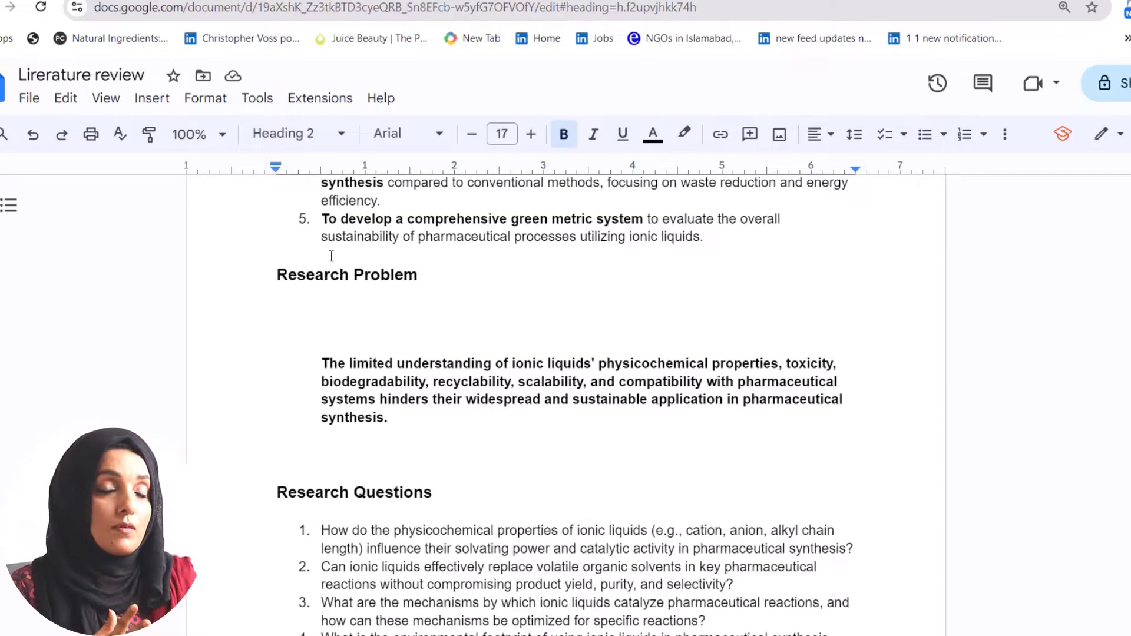
click(325, 343)
key(Up)
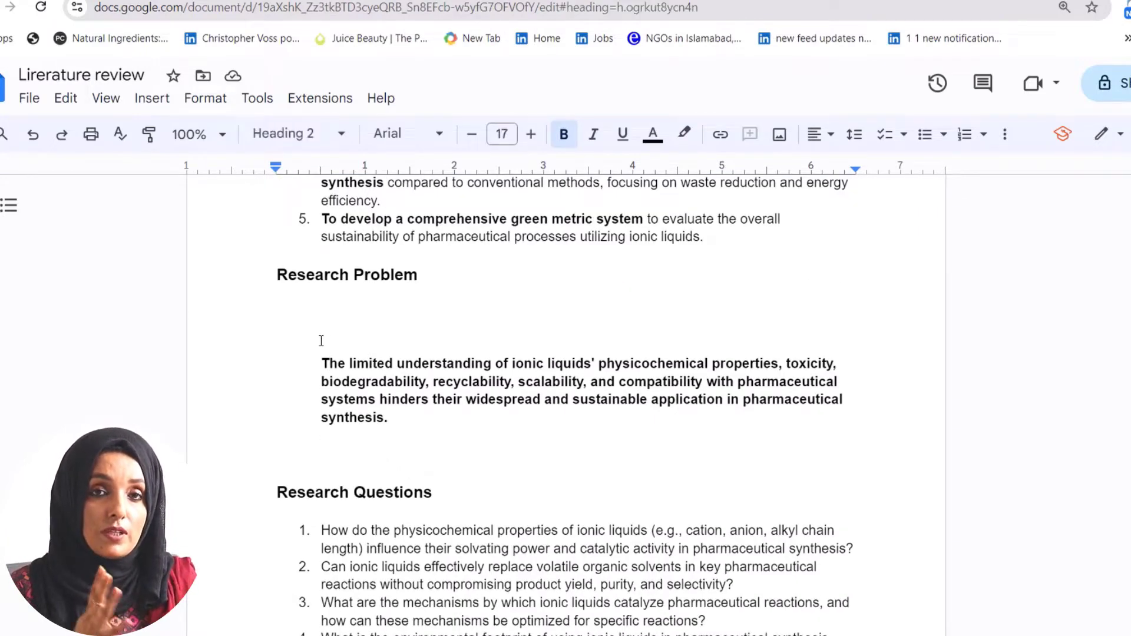
key(BackSpace)
Step: Review the research questions, the hypothesis and the start of the research proposal outline
scroll(380, 415, down, 4)
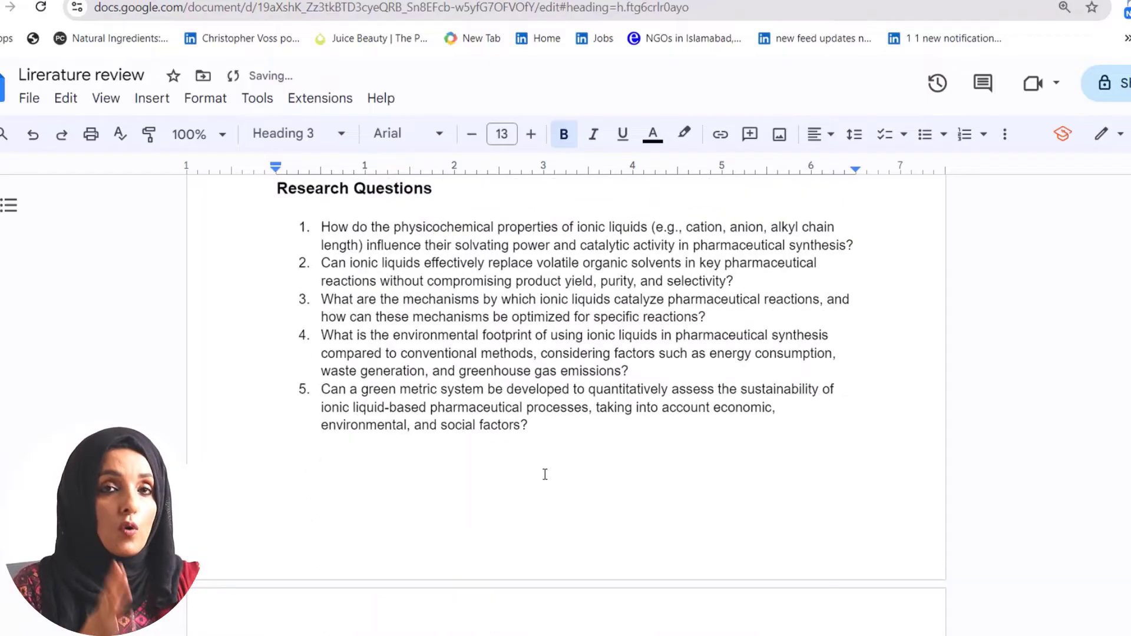
scroll(543, 472, down, 4)
scroll(359, 422, down, 4)
scroll(357, 382, up, 1)
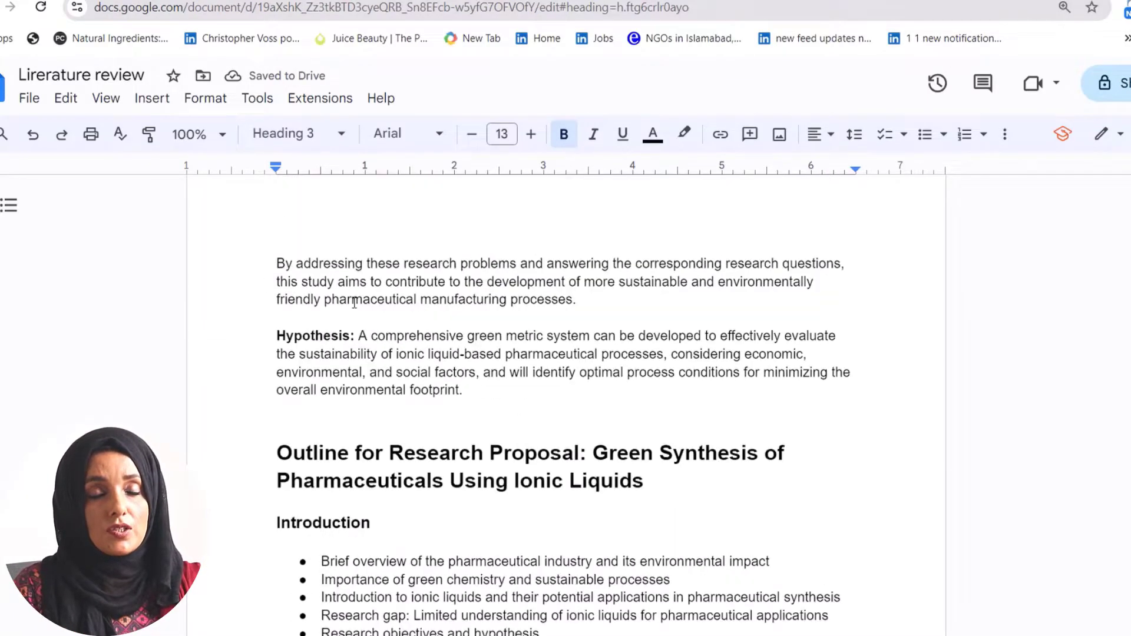
scroll(454, 399, down, 1)
scroll(454, 398, down, 3)
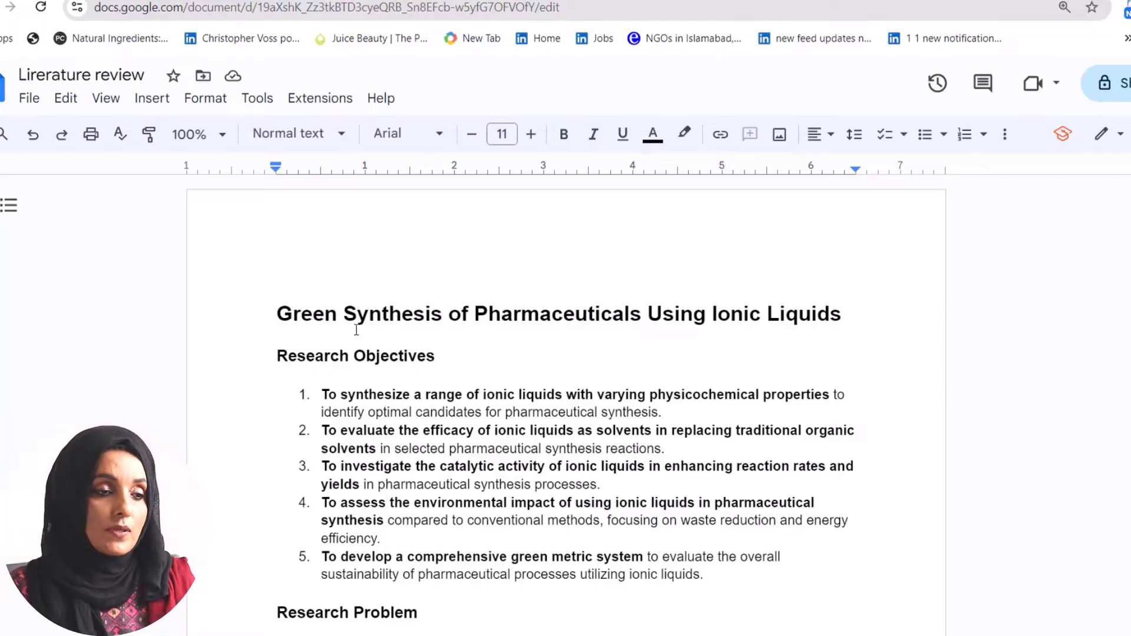
Step: Remove the empty space under the Research Problem heading so the bold statement directly follows it
drag(287, 313, 850, 331)
scroll(414, 263, down, 3)
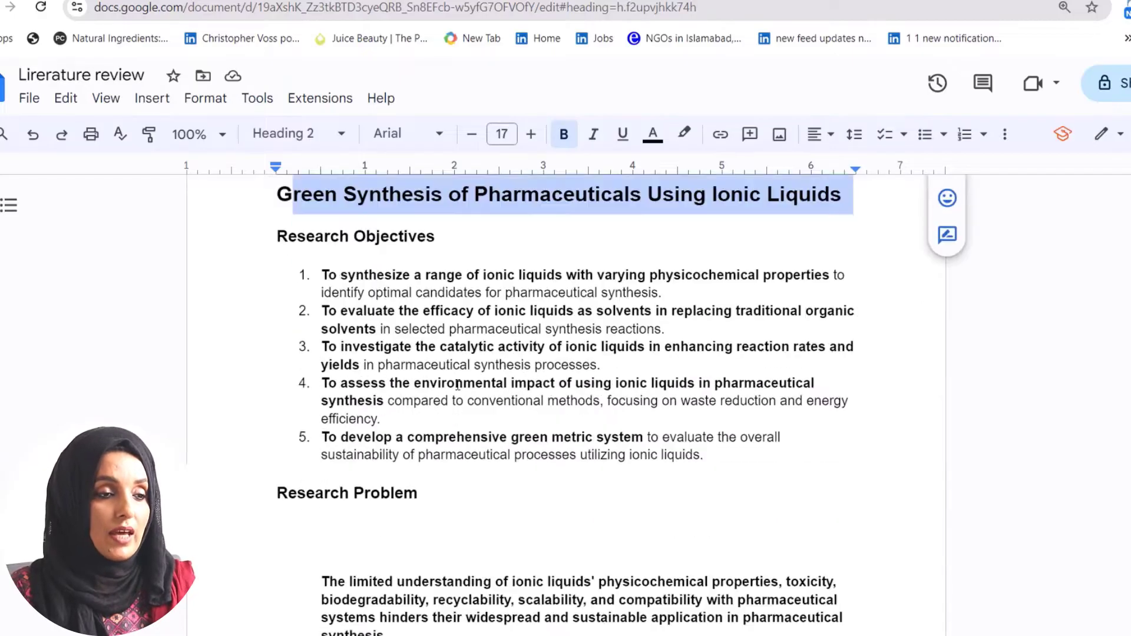
scroll(486, 362, down, 3)
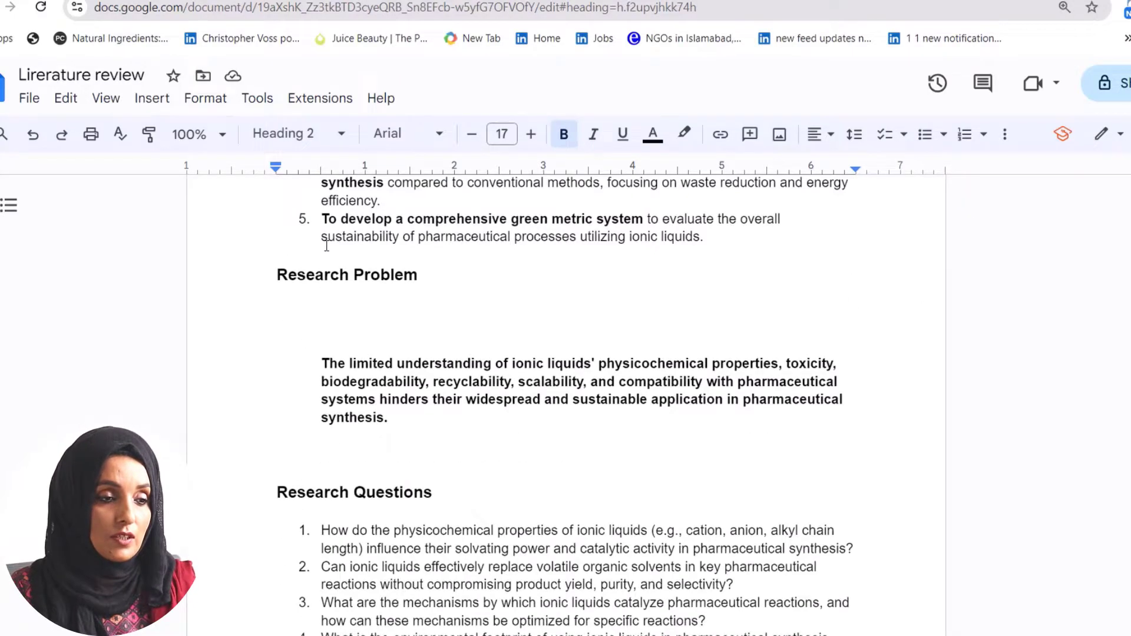
click(327, 343)
click(319, 336)
key(BackSpace)
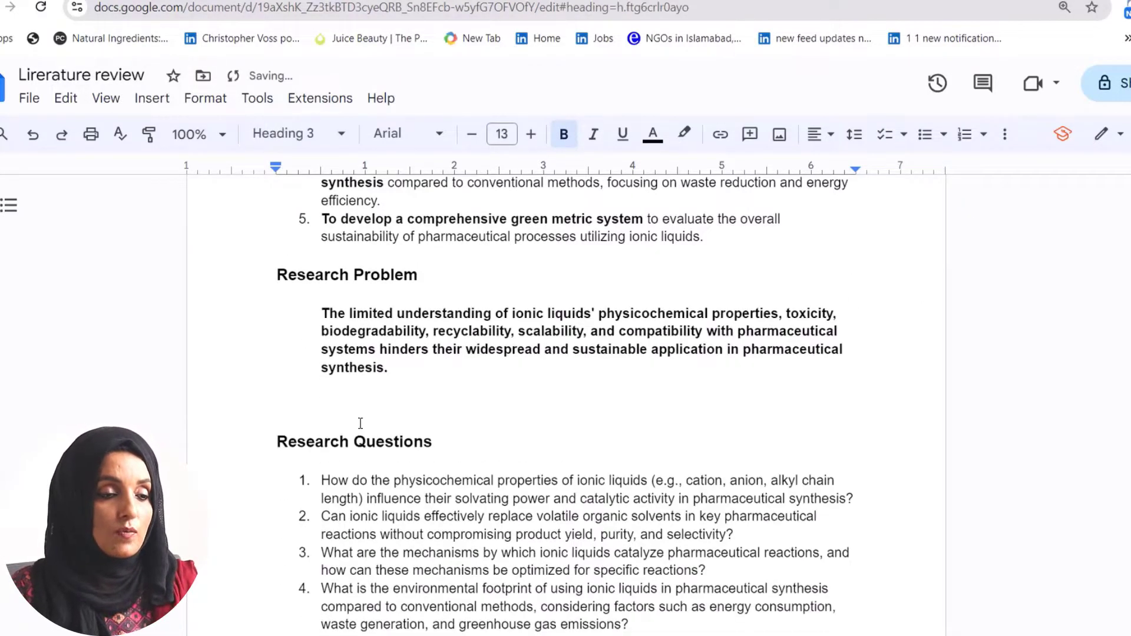
Step: Review the hypothesis and the proposal outline through Materials and Methods, highlighting the first Introduction bullet
scroll(359, 424, down, 4)
scroll(540, 480, down, 9)
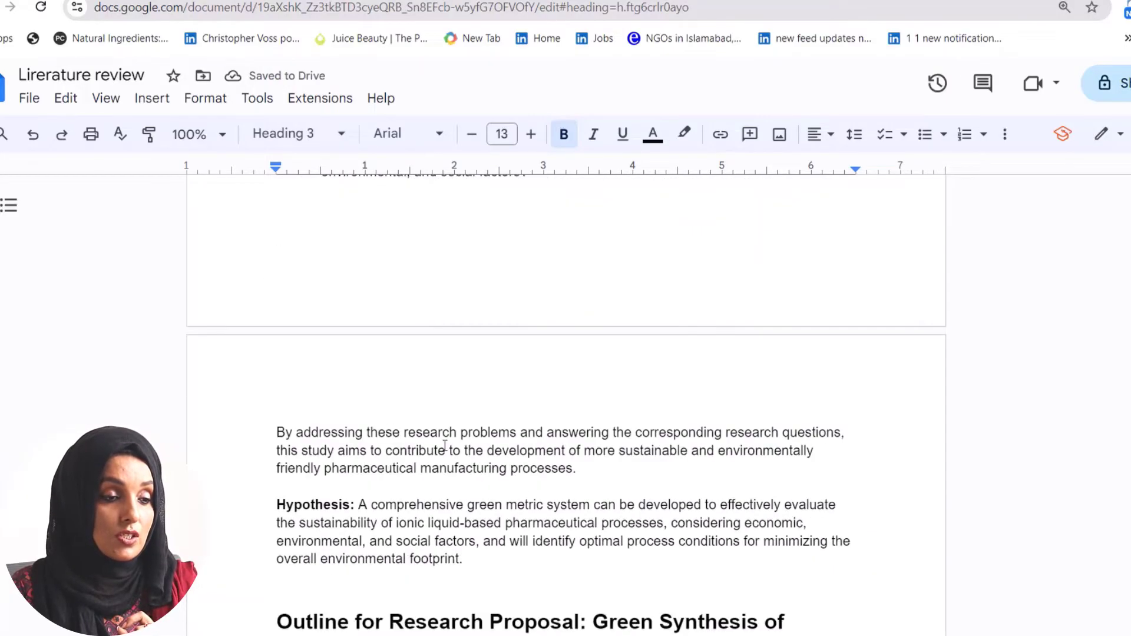
scroll(453, 418, up, 2)
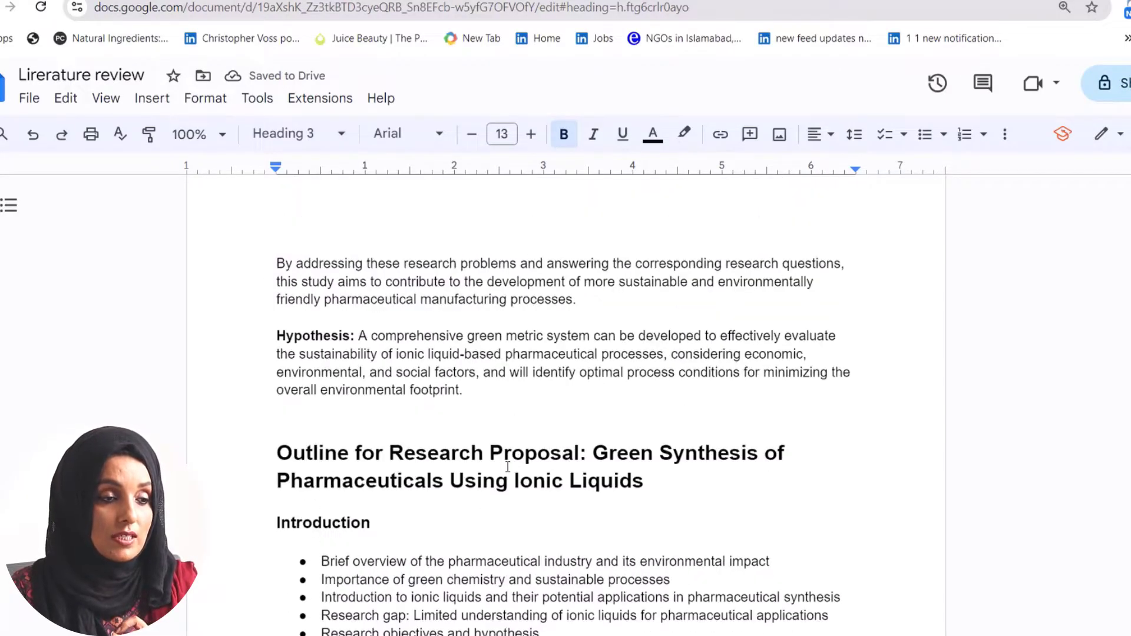
scroll(508, 466, down, 4)
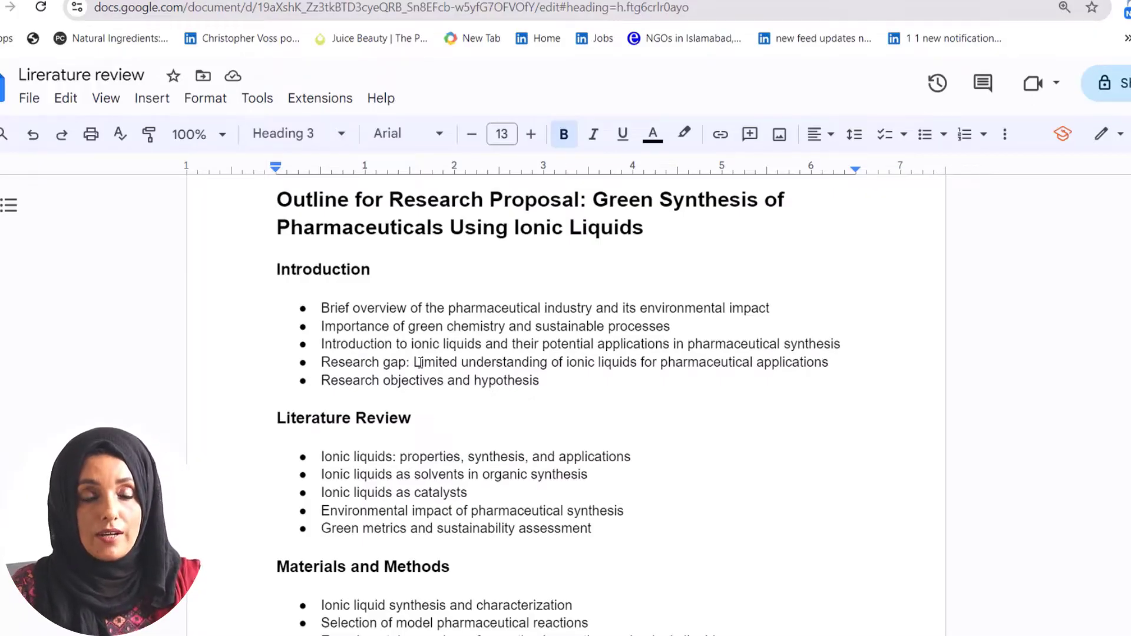
scroll(264, 273, down, 3)
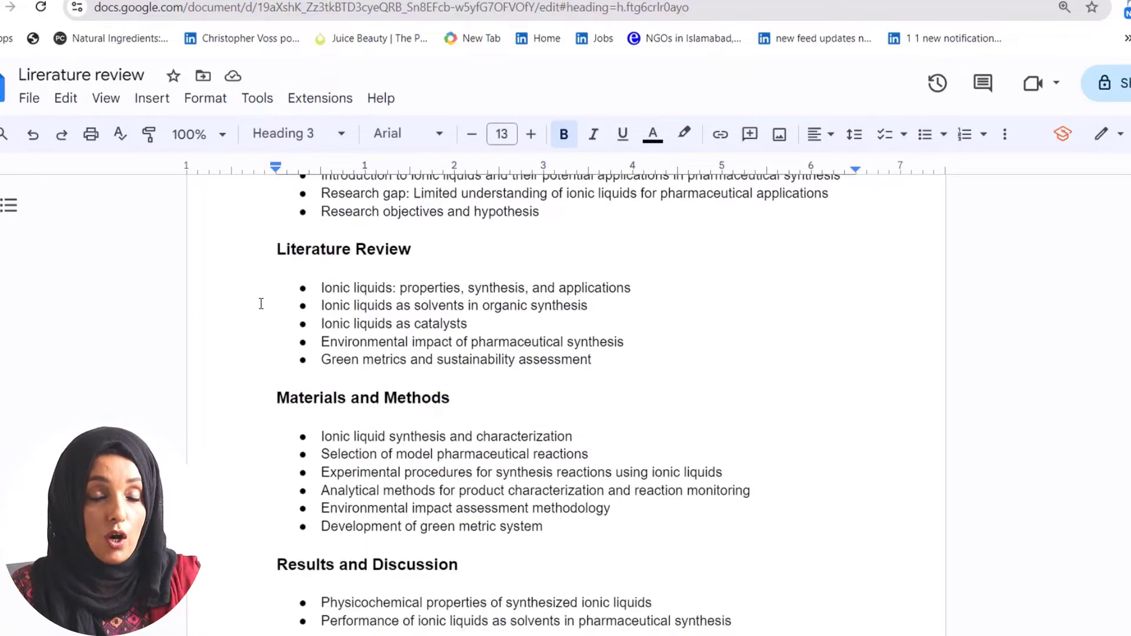
scroll(263, 272, up, 3)
drag(279, 277, 402, 278)
drag(324, 317, 783, 306)
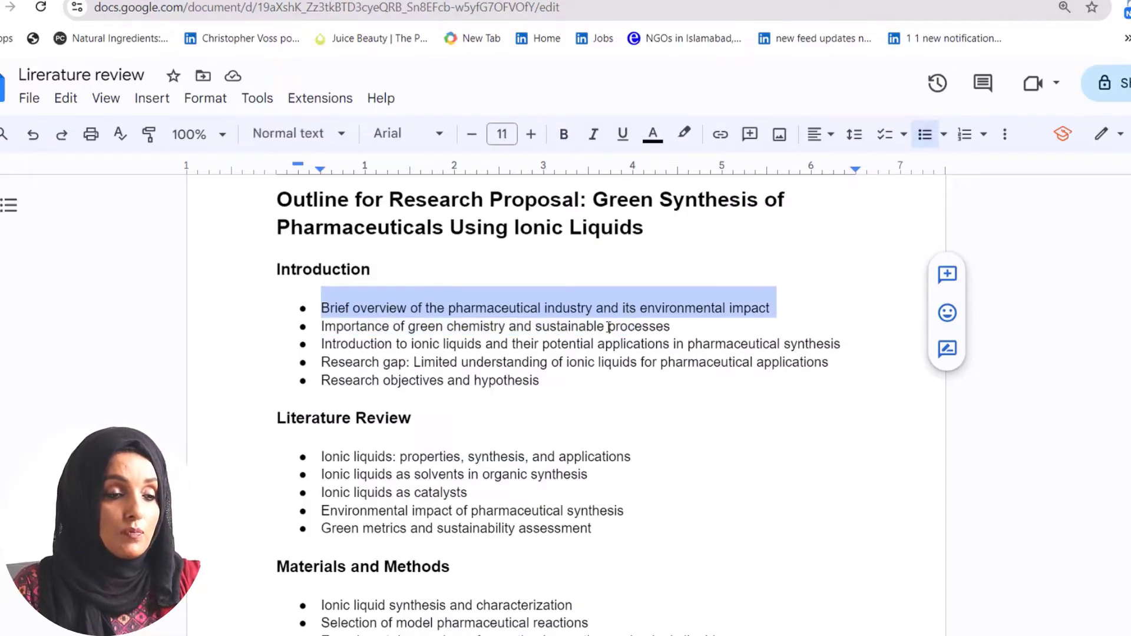
scroll(671, 328, down, 3)
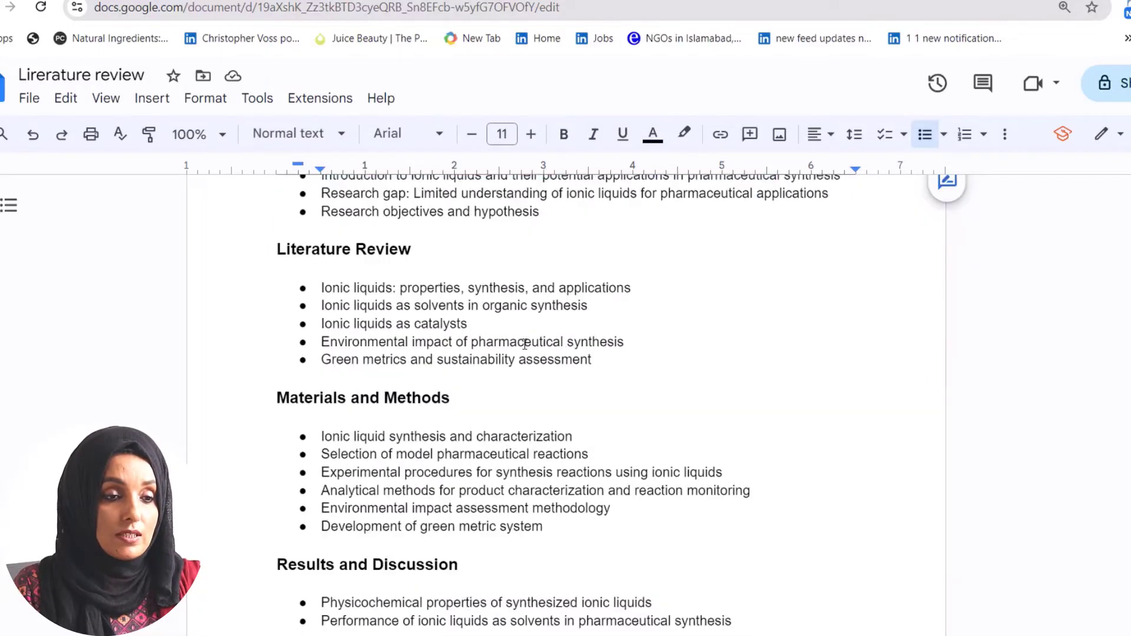
Step: Select the five Literature Review bullets in the outline, from ionic liquid properties to green metrics and sustainability assessment
click(439, 289)
drag(321, 288, 629, 377)
click(593, 359)
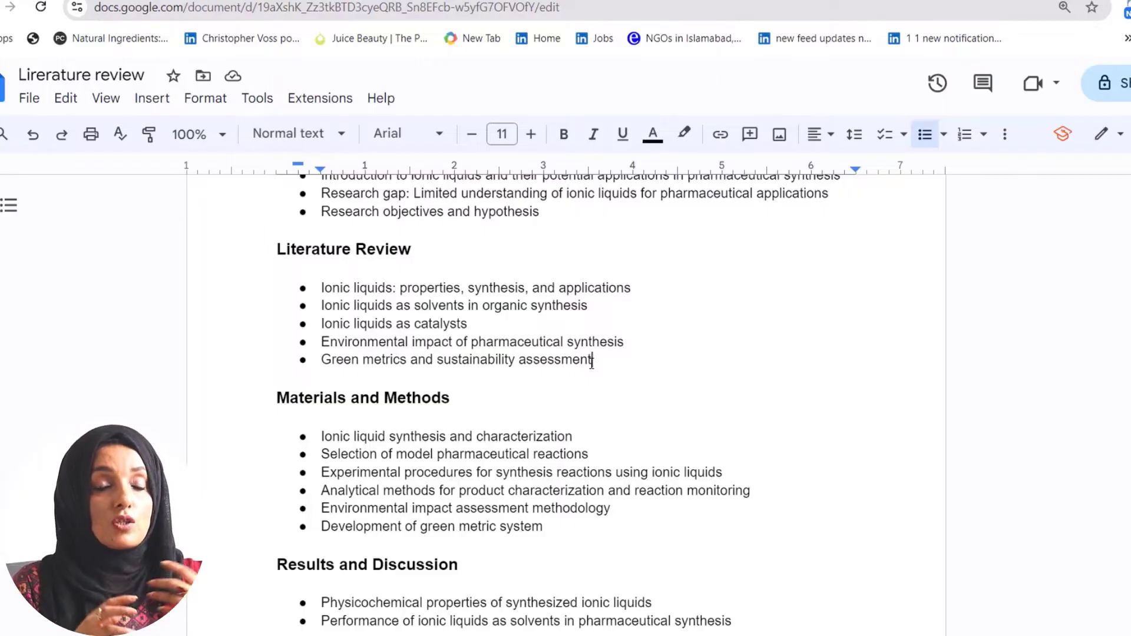
drag(592, 362, 300, 282)
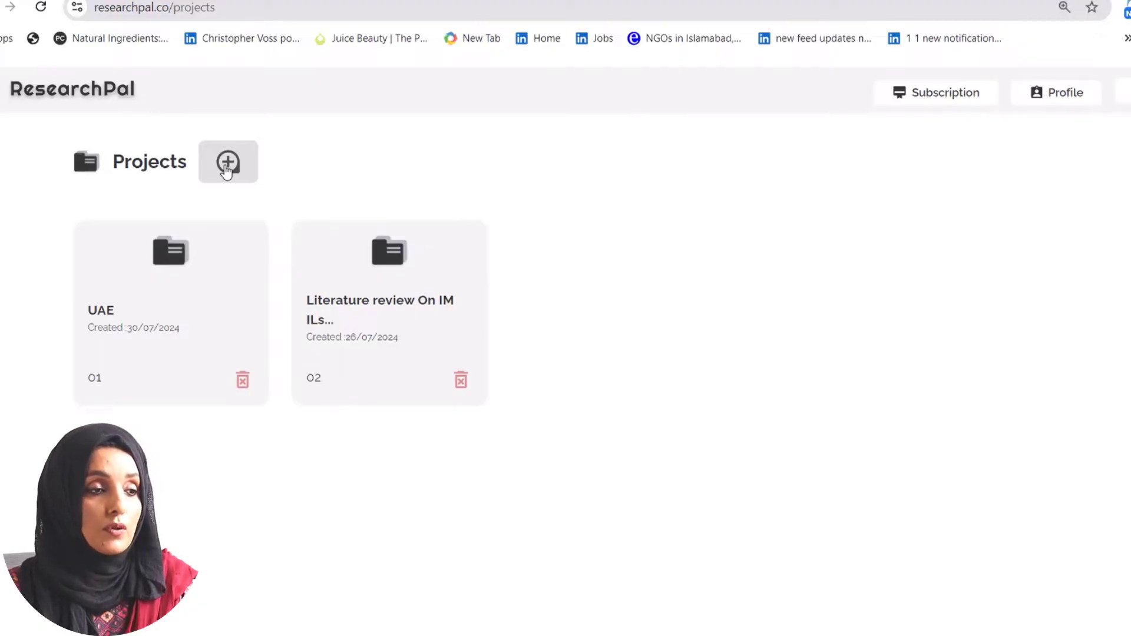
Step: Create a new project titled "ILS as solvents" in ResearchPal
click(226, 170)
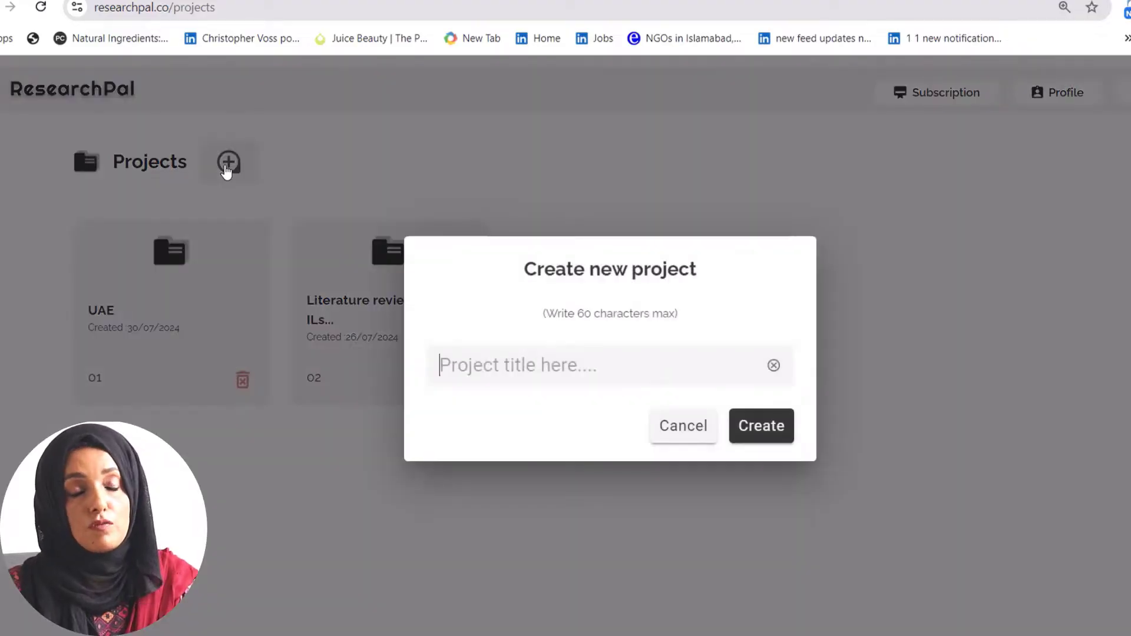
click(634, 372)
key(ctrl+v)
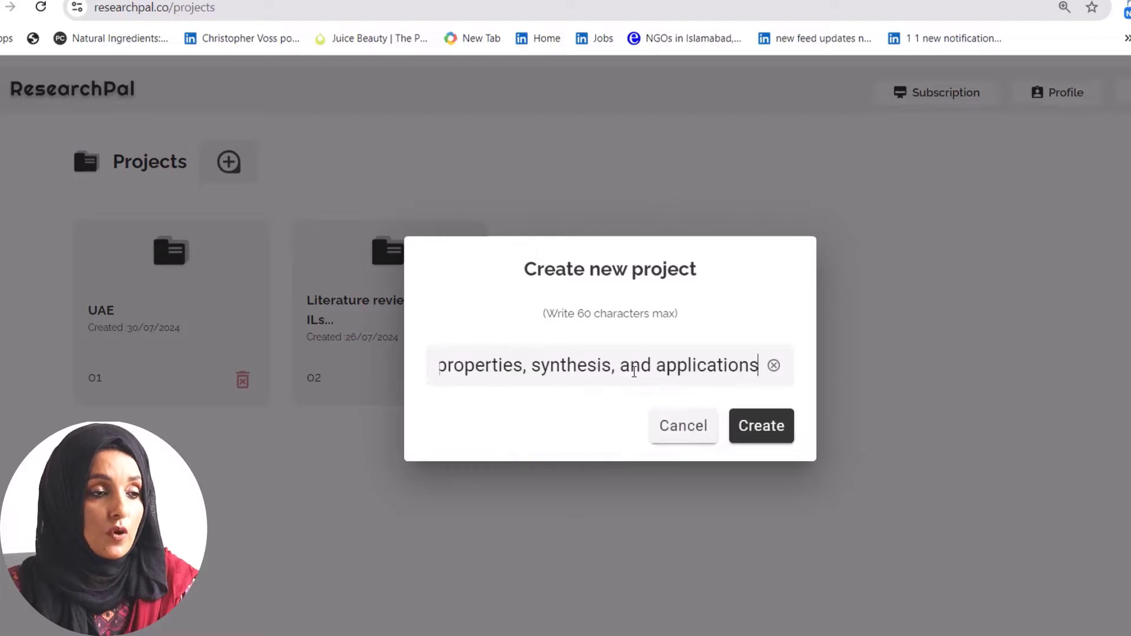
click(773, 366)
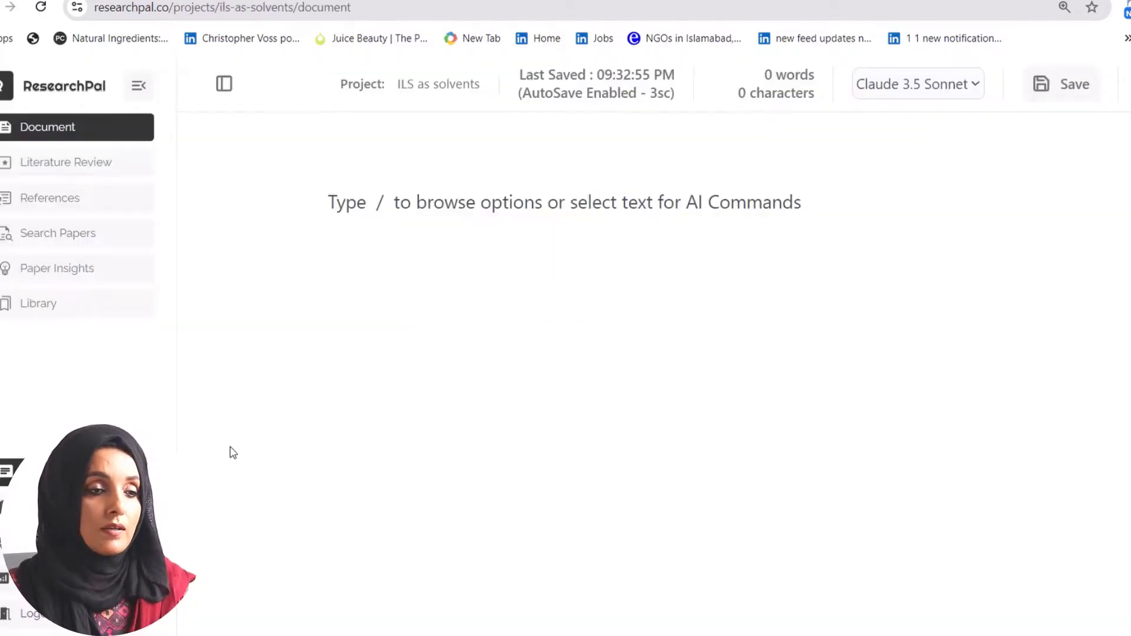
Step: Generate a long literature review on "Ionic liquids: properties, synthesis, and applications" from web sources in the Chemistry domain
key(ctrl+plus)
key(ctrl+plus)
key(ctrl+plus)
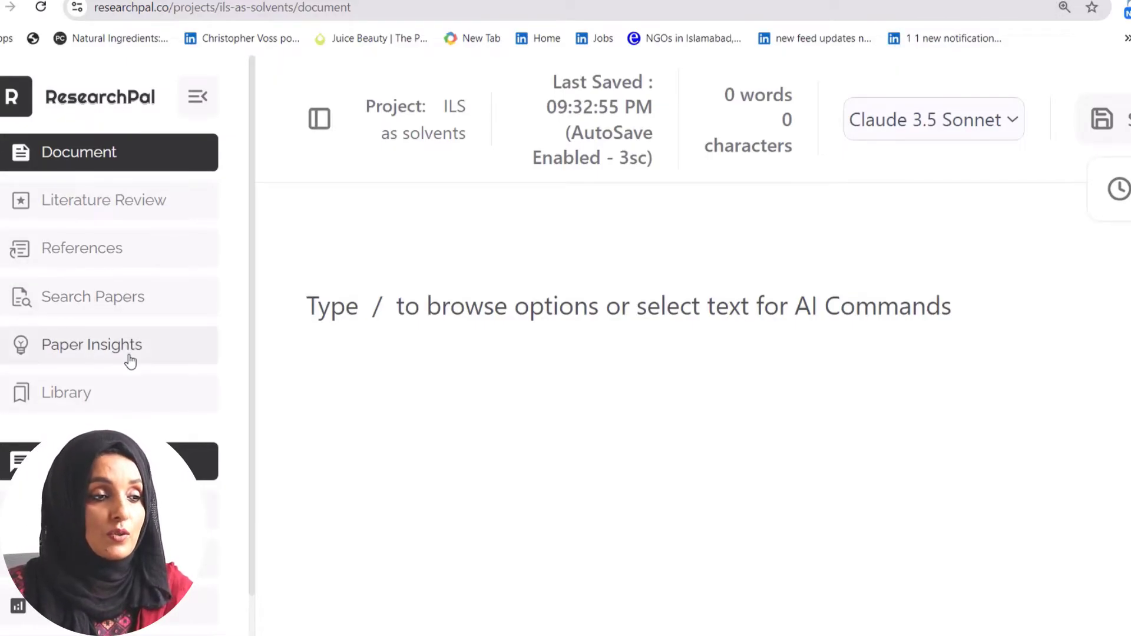
click(110, 207)
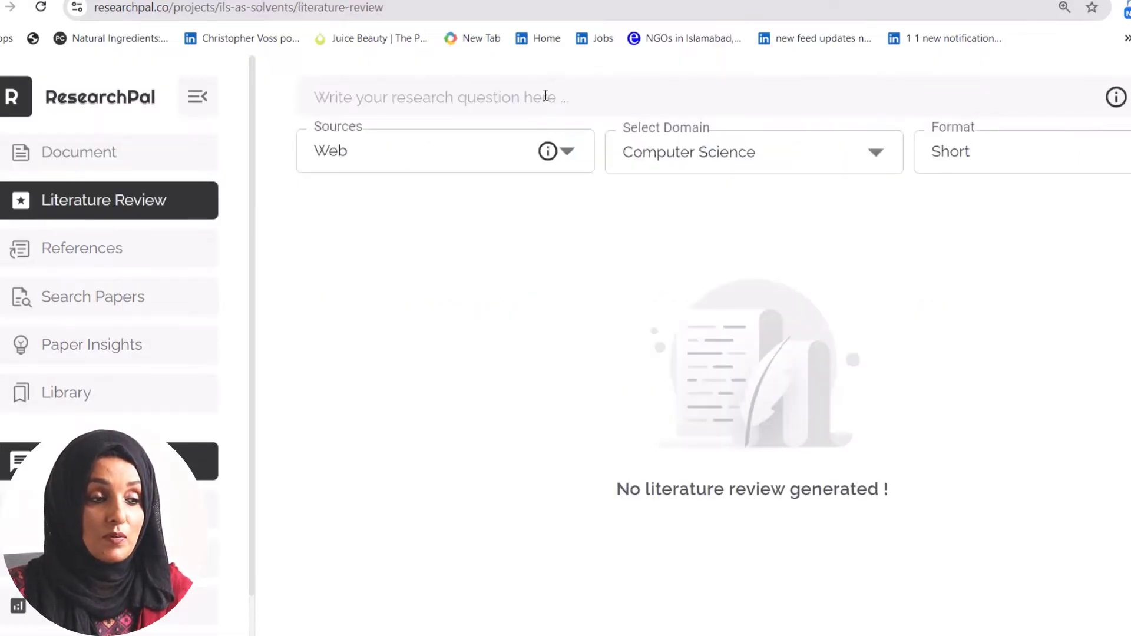
click(545, 95)
text(Ionic liquids: properties, synthesis, and applications)
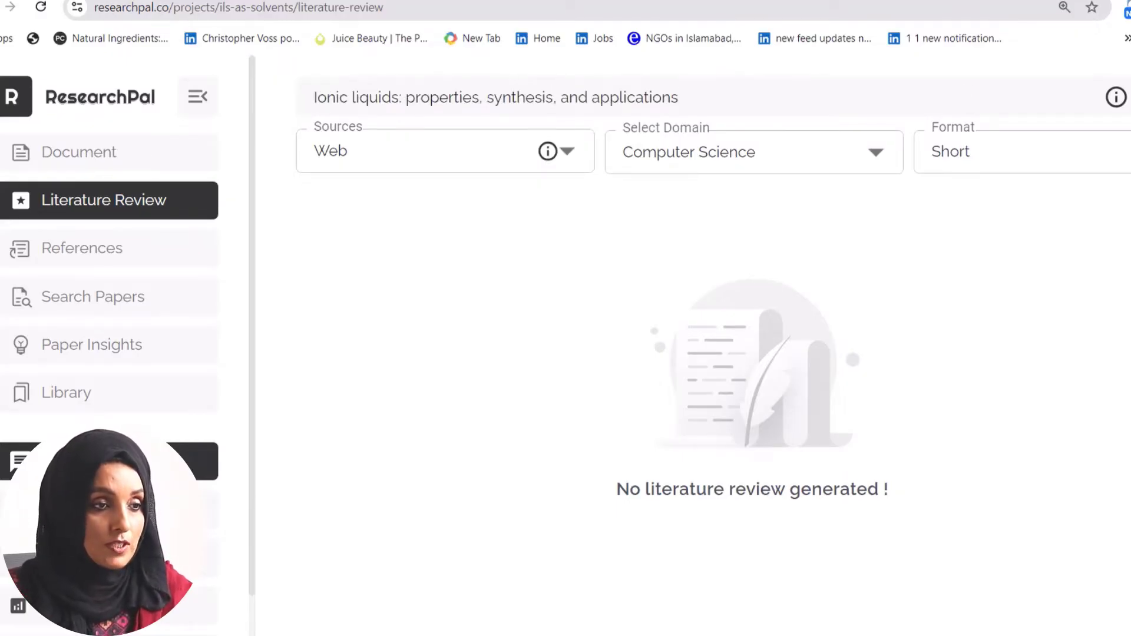
key(Return)
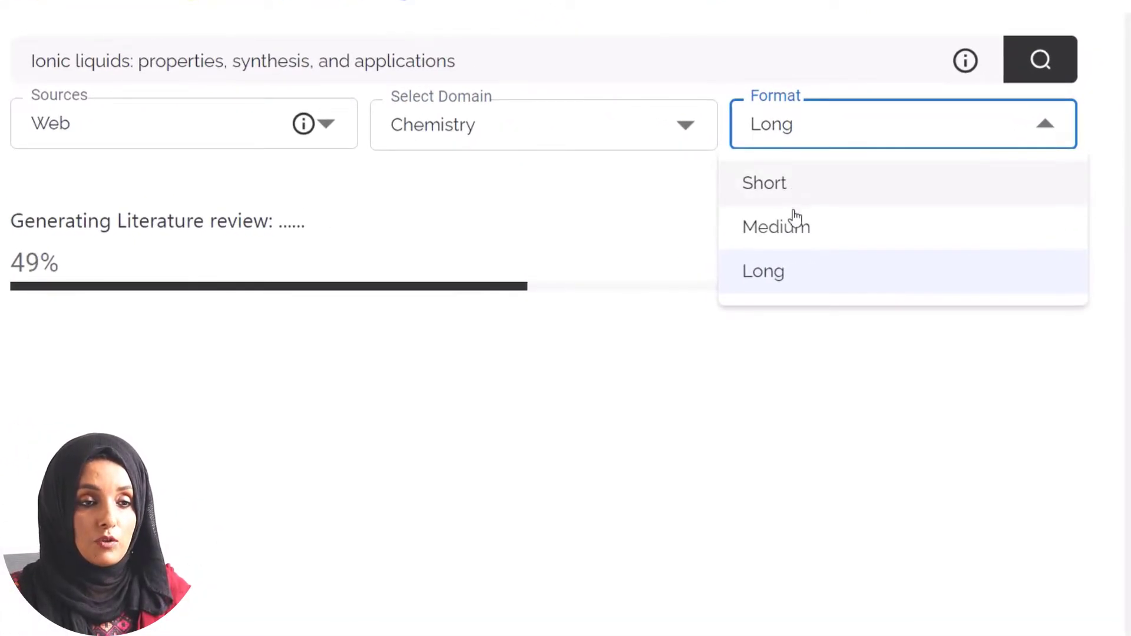
click(1047, 58)
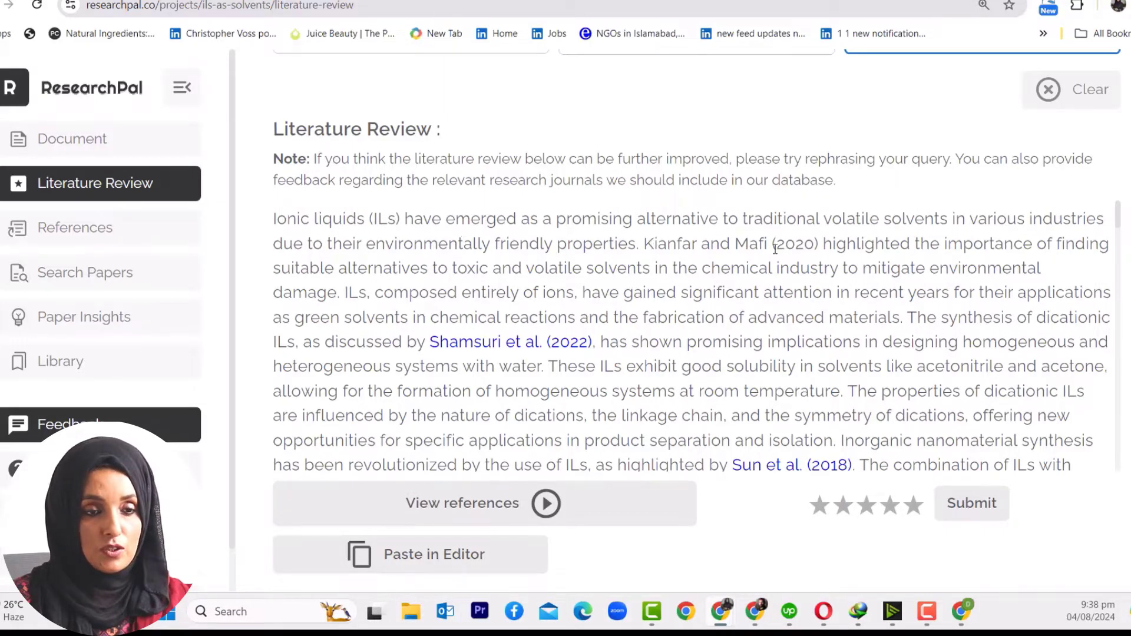
Step: Examine the in-text citations throughout the generated literature review and open its list of references
drag(820, 243, 645, 243)
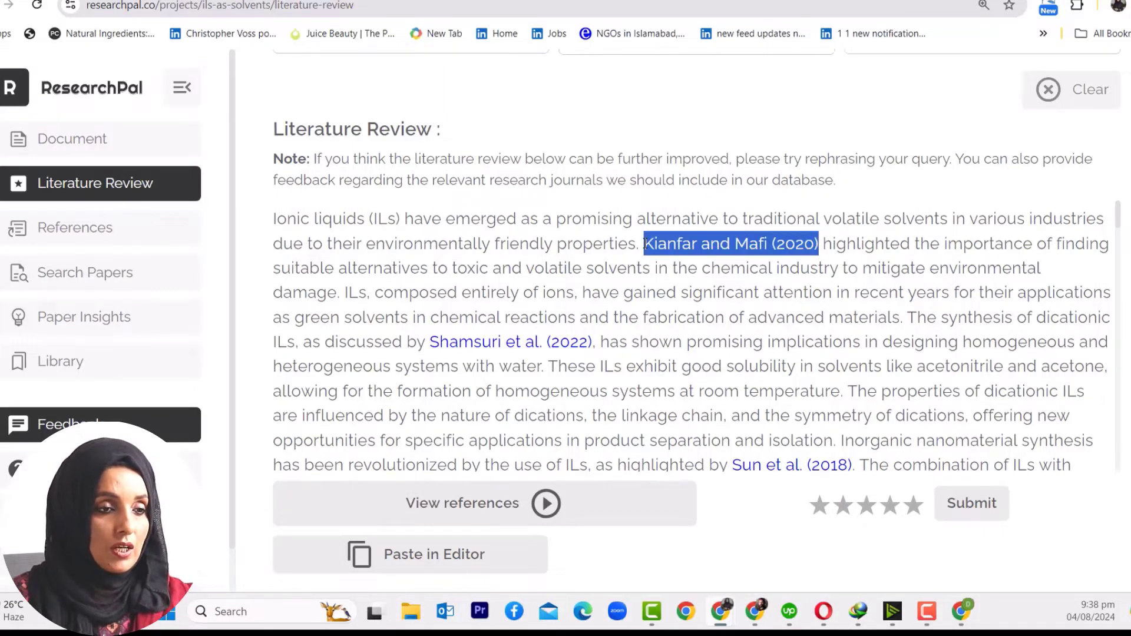
scroll(594, 340, down, 10)
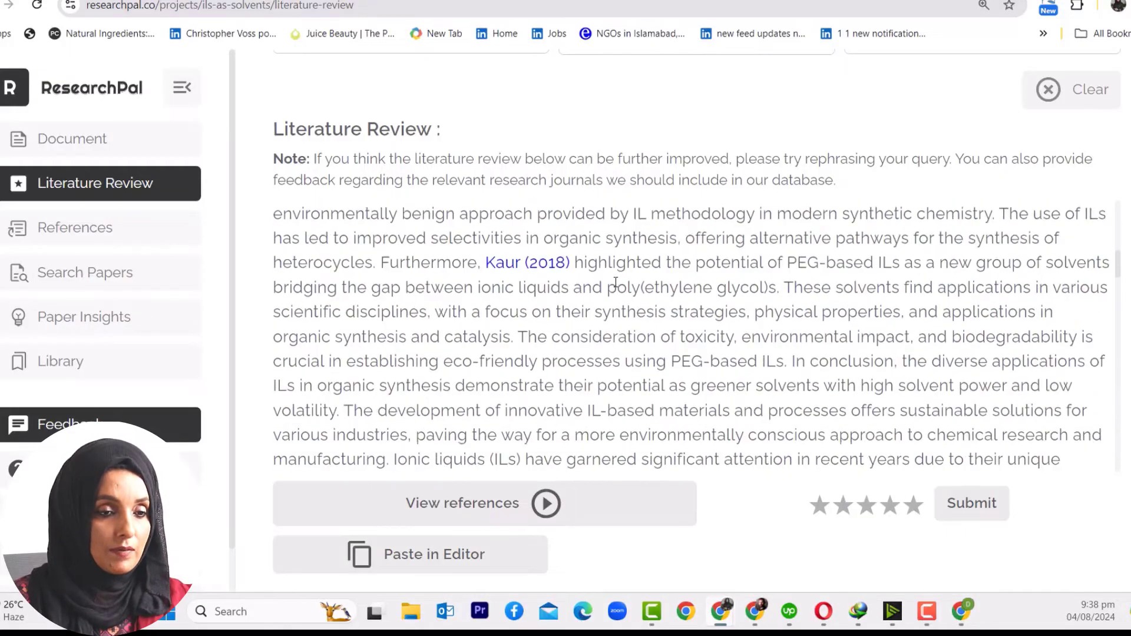
scroll(616, 282, down, 5)
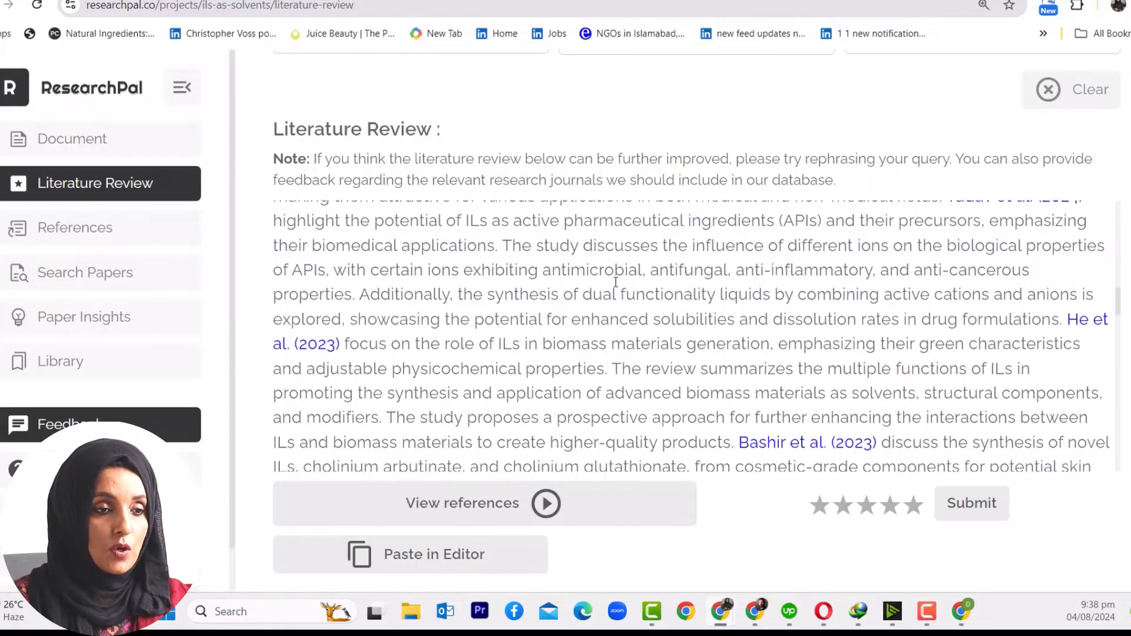
scroll(616, 282, down, 3)
scroll(614, 287, down, 10)
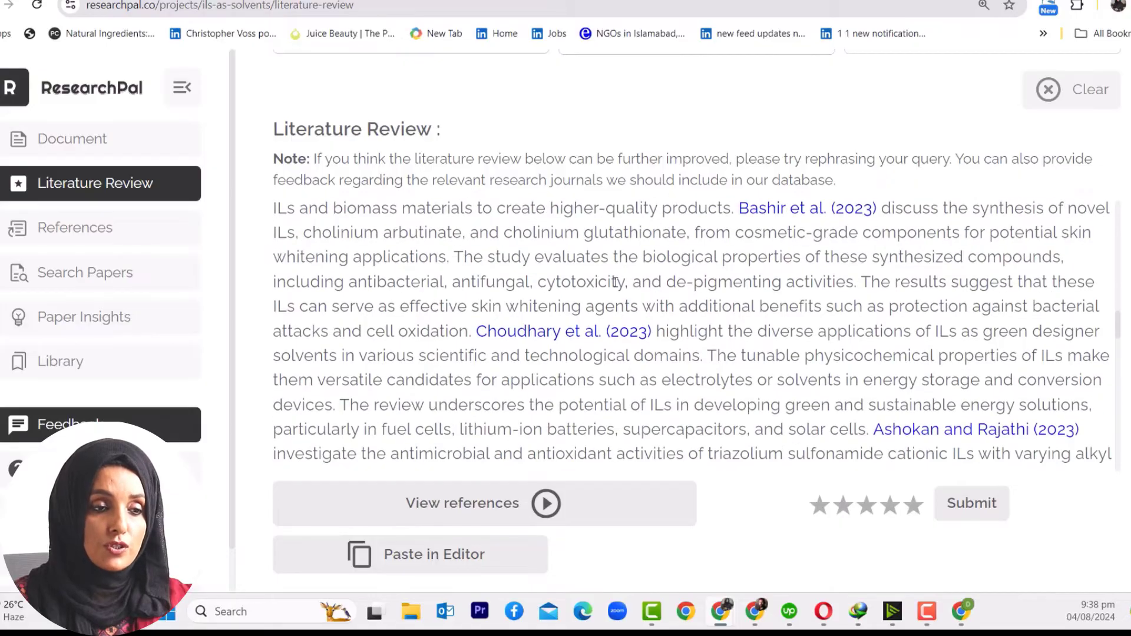
scroll(615, 282, down, 3)
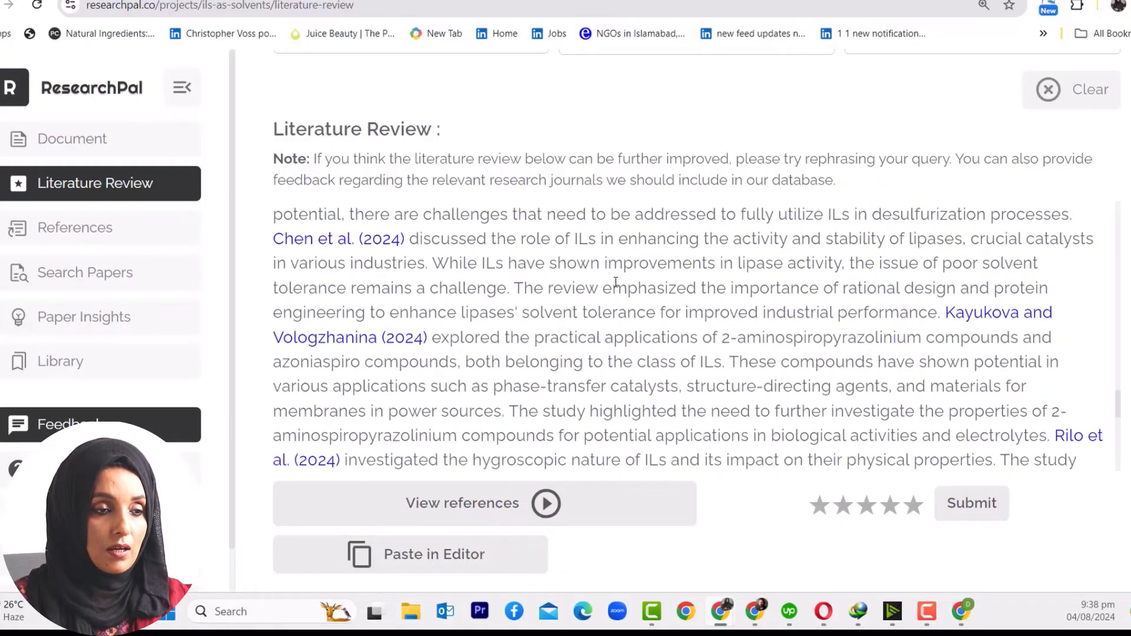
scroll(615, 282, down, 3)
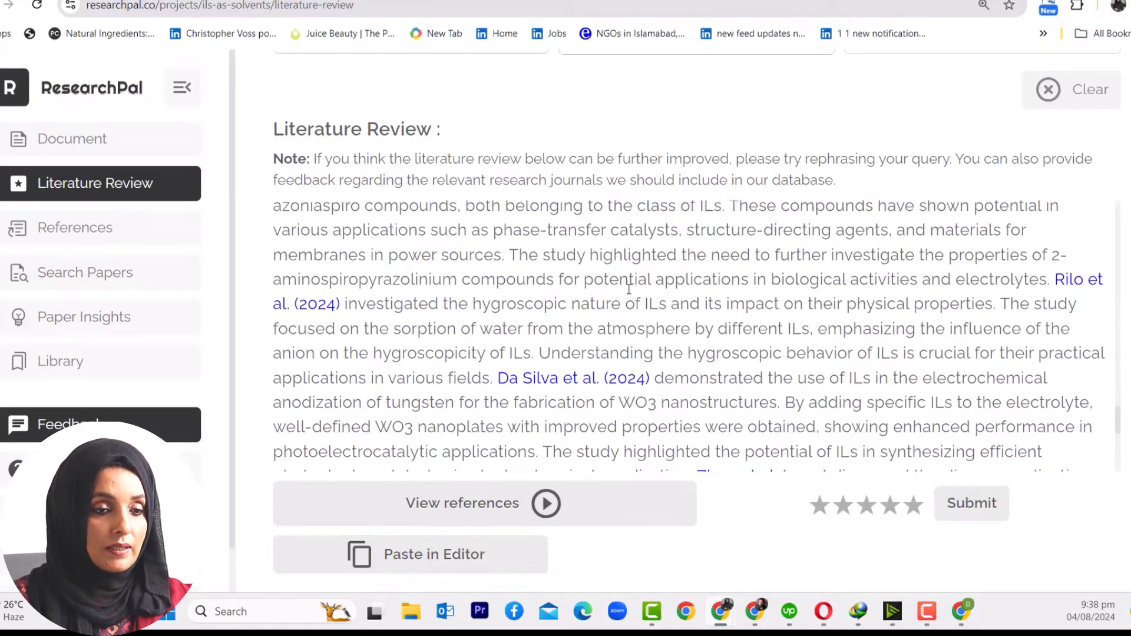
scroll(629, 288, down, 7)
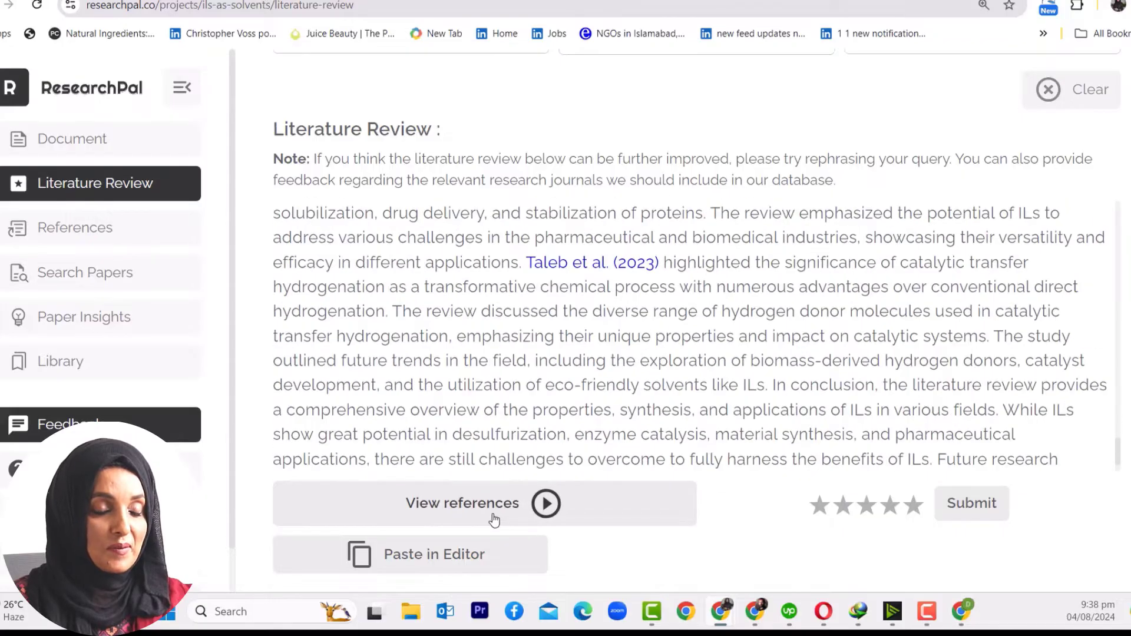
scroll(661, 383, down, 4)
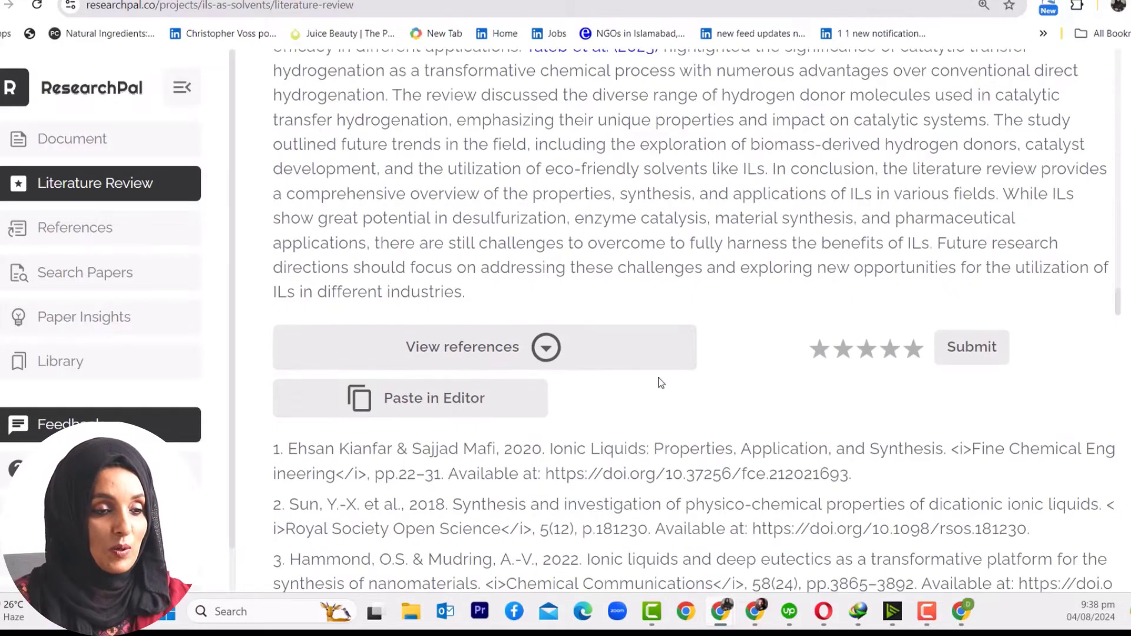
scroll(527, 396, down, 12)
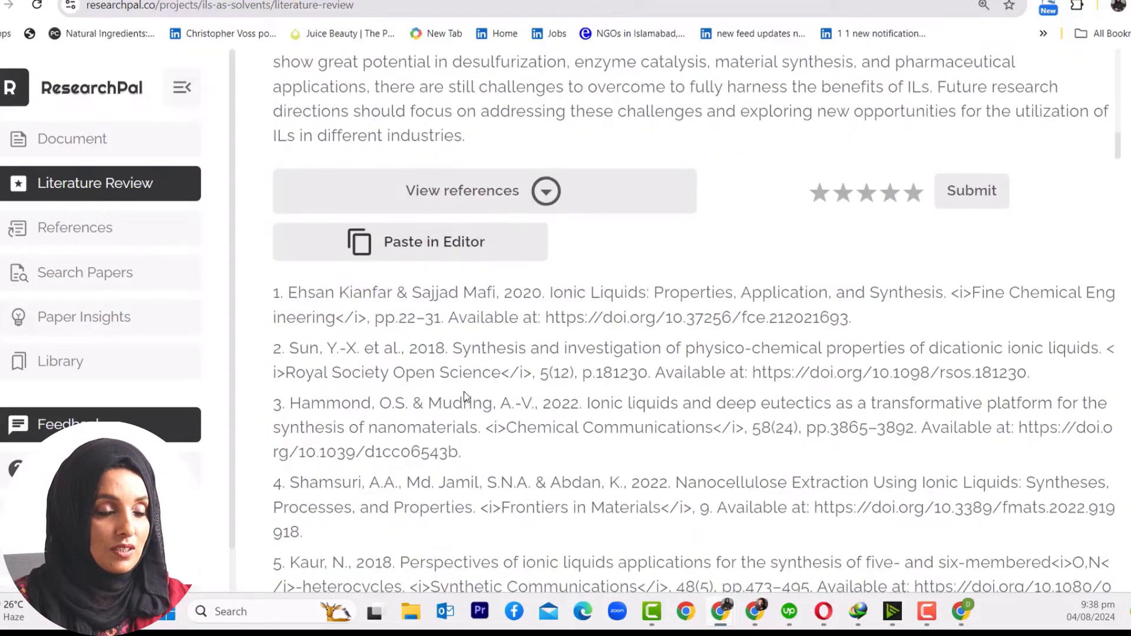
Step: Look through the reference list of the generated review and read over the review text in the document editor
scroll(459, 375, down, 12)
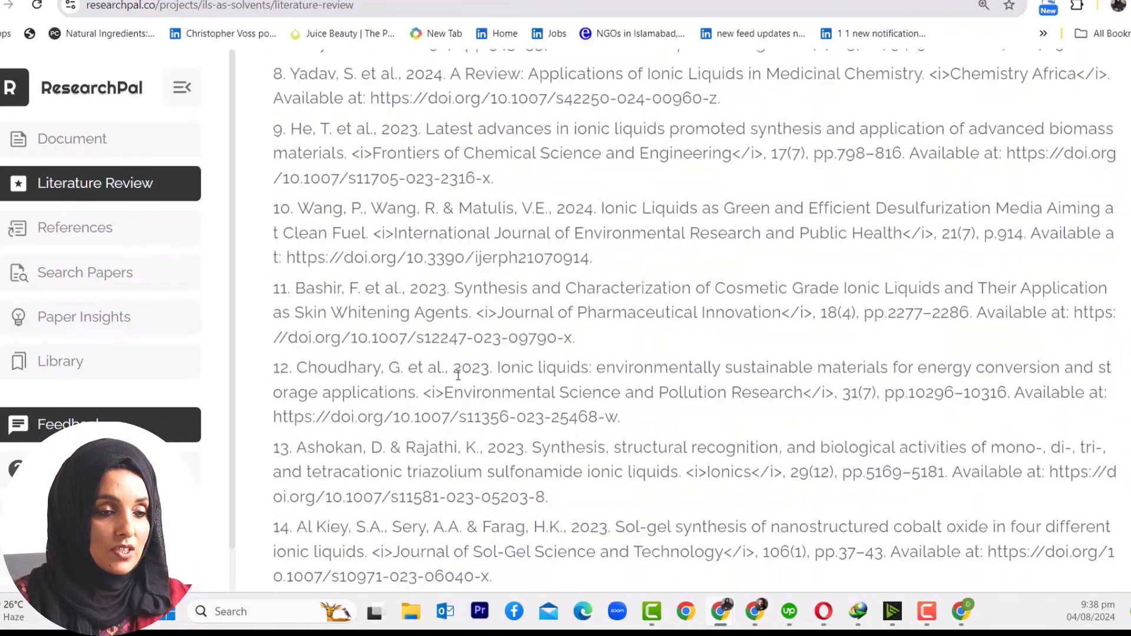
scroll(458, 374, up, 15)
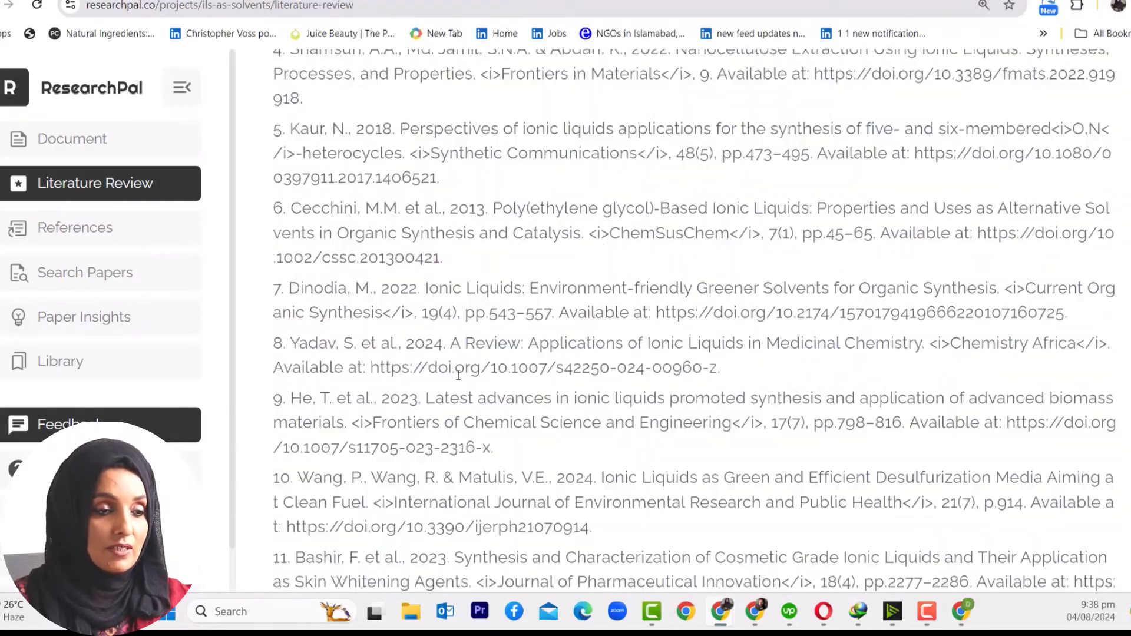
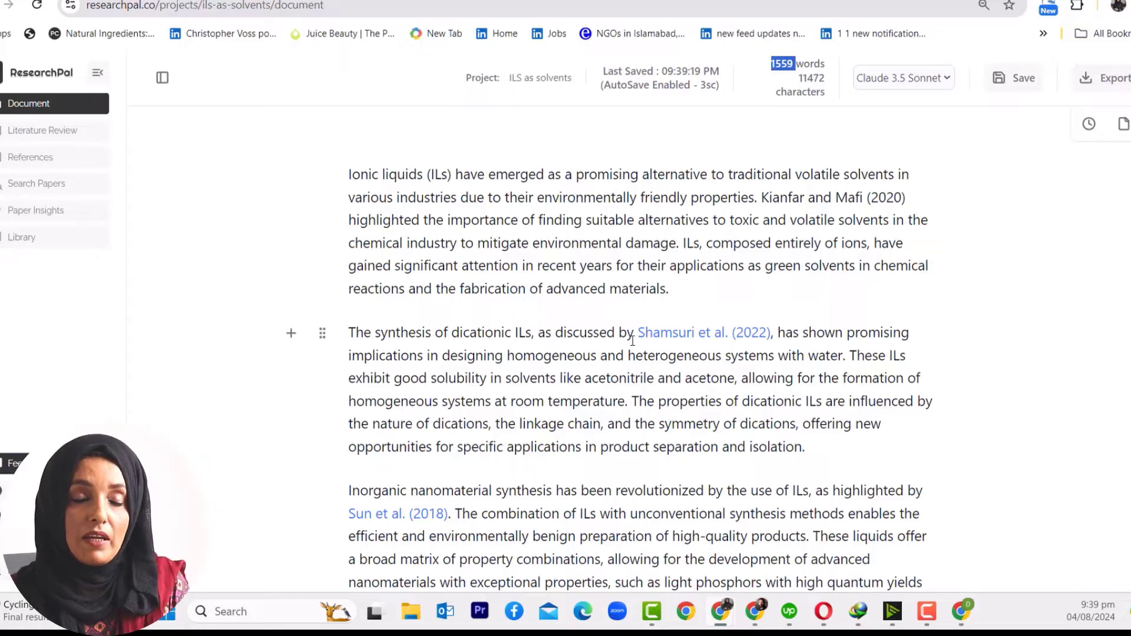
scroll(467, 243, down, 10)
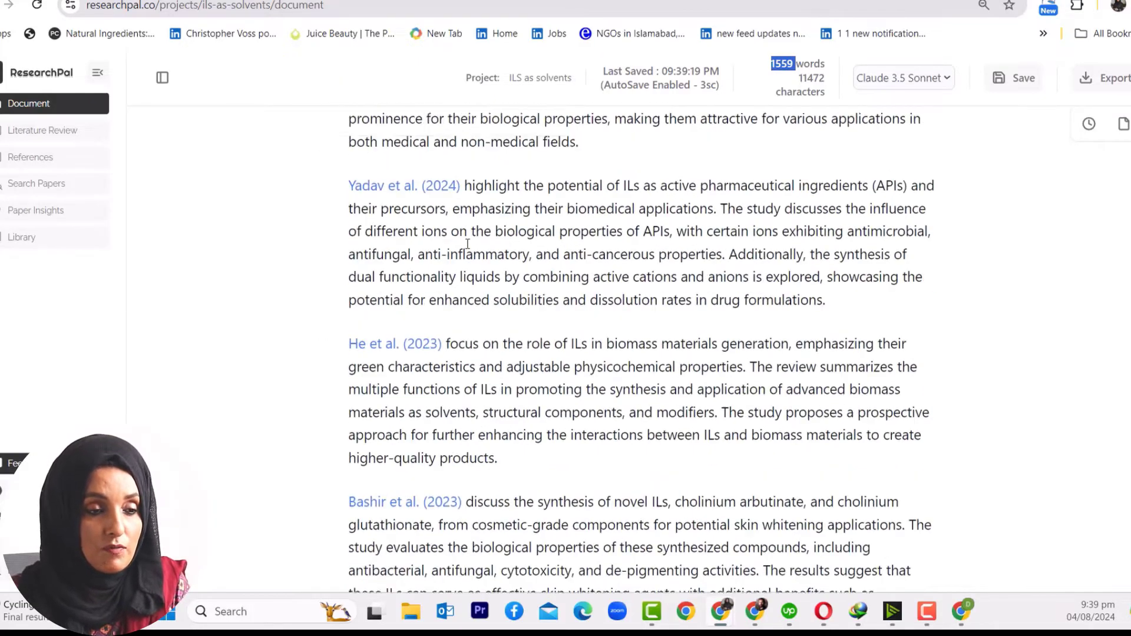
scroll(467, 244, up, 10)
Step: Select the opening paragraph of the review and look over the AI tools' tone and Text Tunner options for it
drag(348, 175, 680, 301)
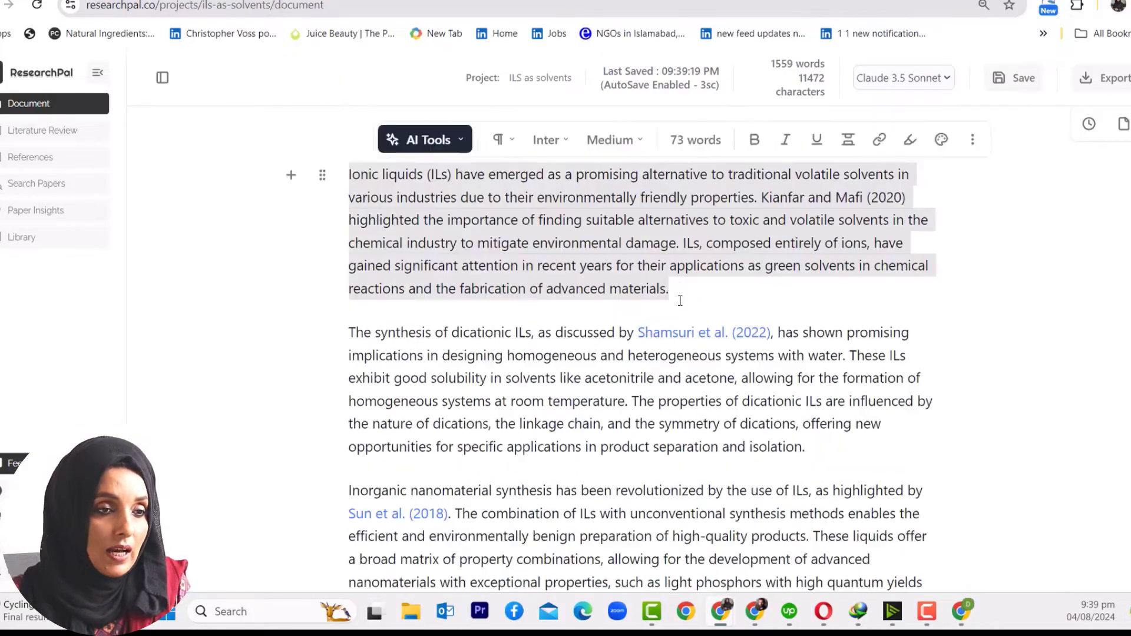
click(472, 139)
mouse_move(442, 230)
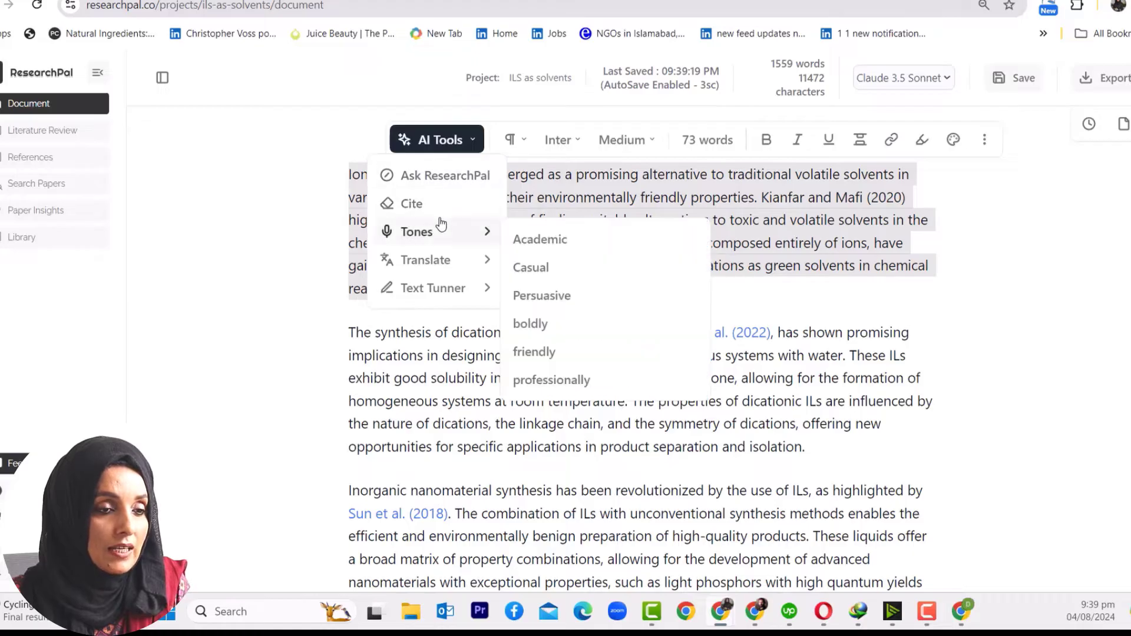
mouse_move(448, 288)
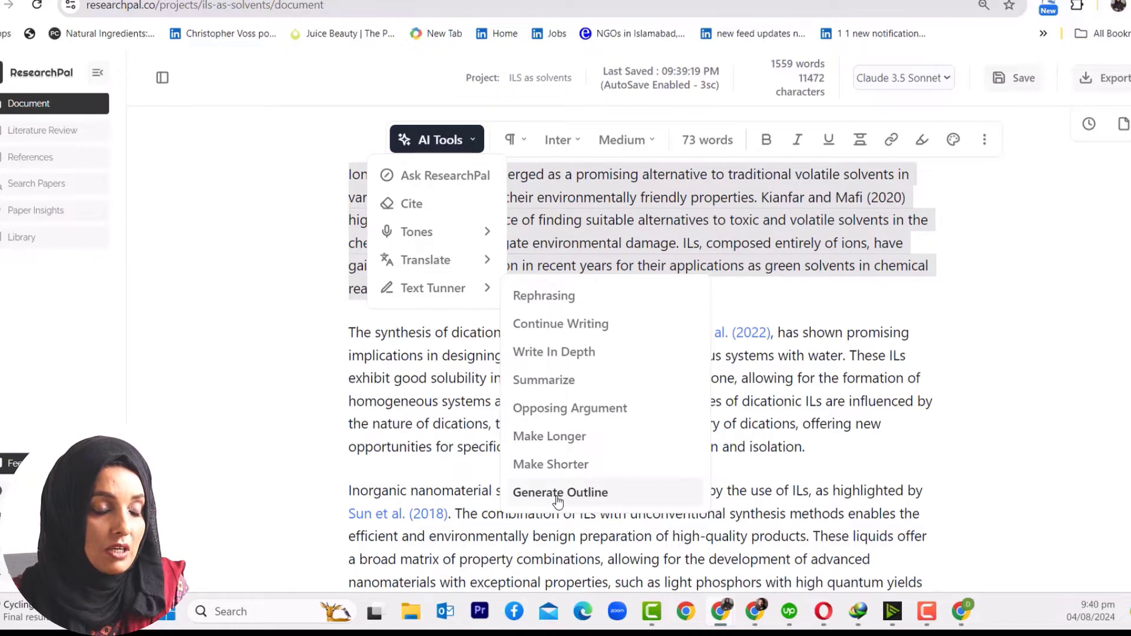
click(326, 196)
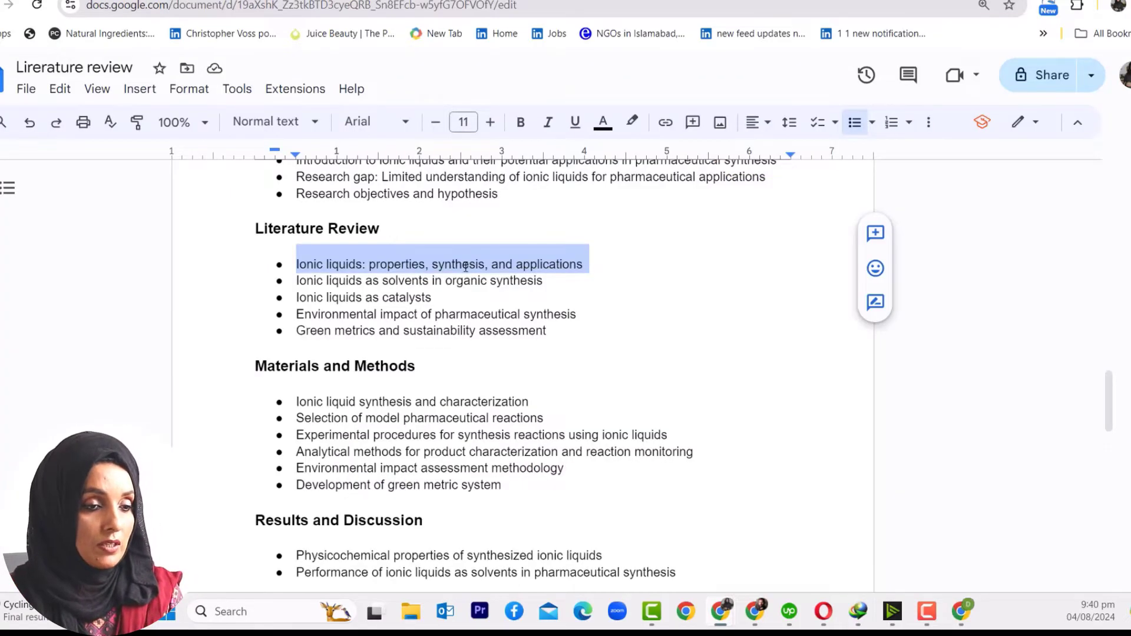
click(433, 265)
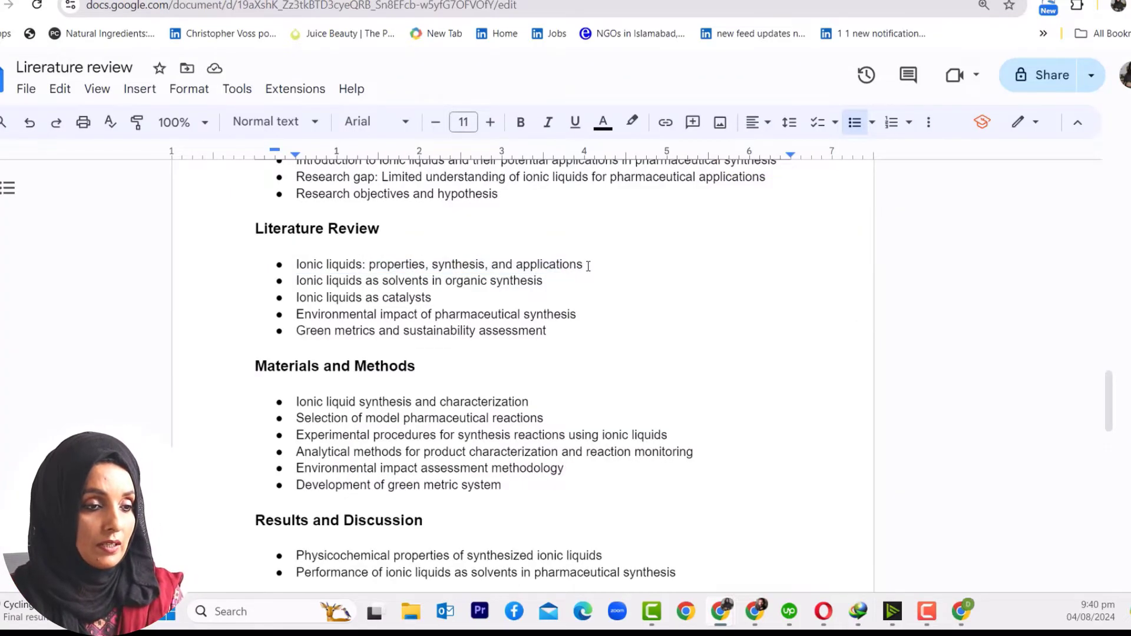
key(Return)
text(\)
key(ctrl+v)
scroll(588, 265, up, 10)
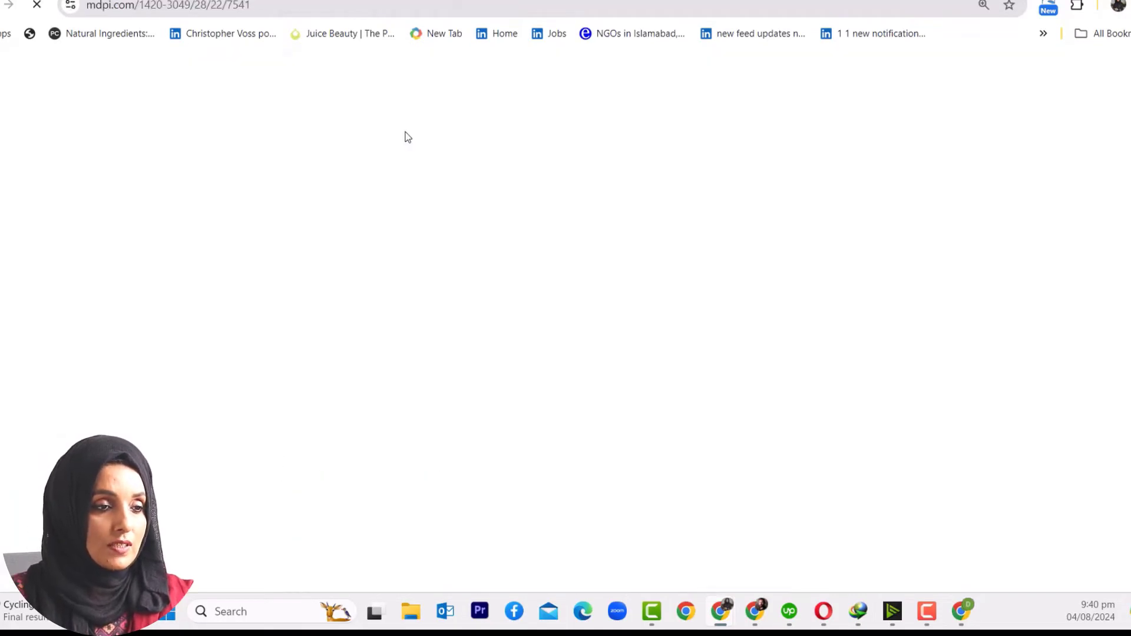
Step: Look up the citation for the cited MDPI article on catalytic transfer hydrogenation with the Scribbr Citation Generator extension
click(1077, 5)
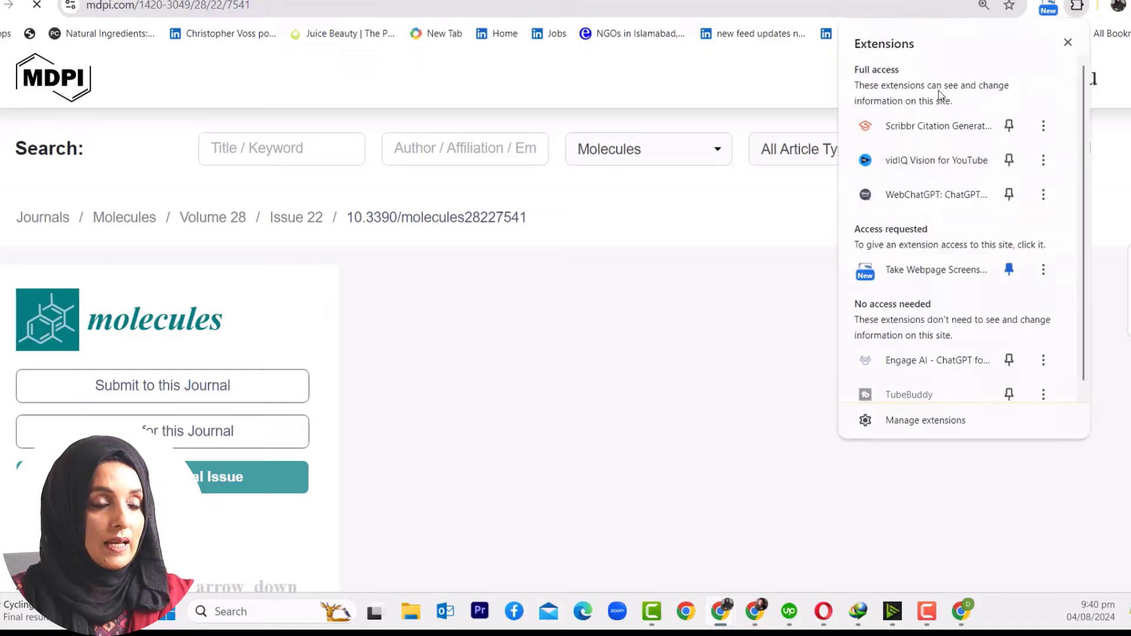
click(919, 129)
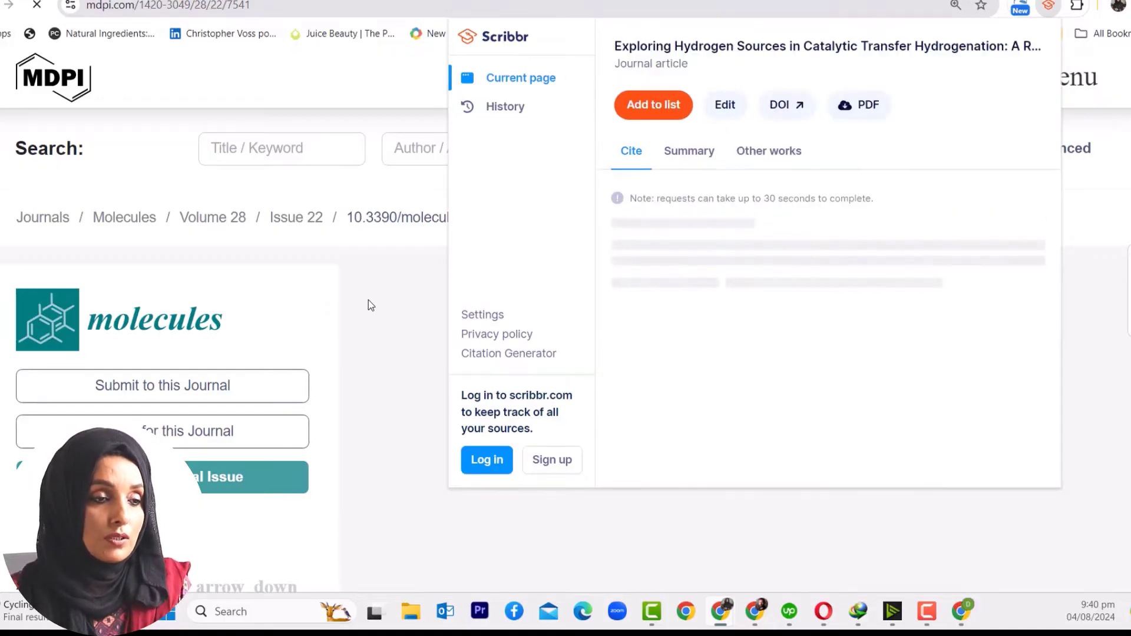
click(626, 231)
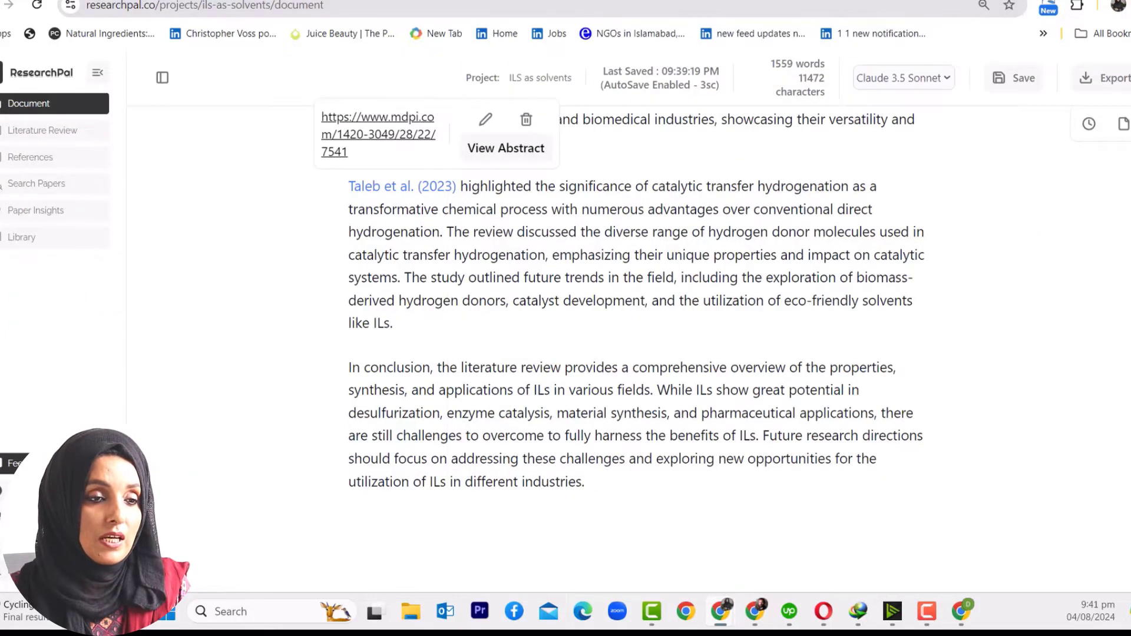
Step: Switch to the Google Docs outline, paste the generated literature review below the Appendices heading, and look over it
key(ctrl+Tab)
scroll(613, 353, down, 20)
click(448, 466)
key(ctrl+v)
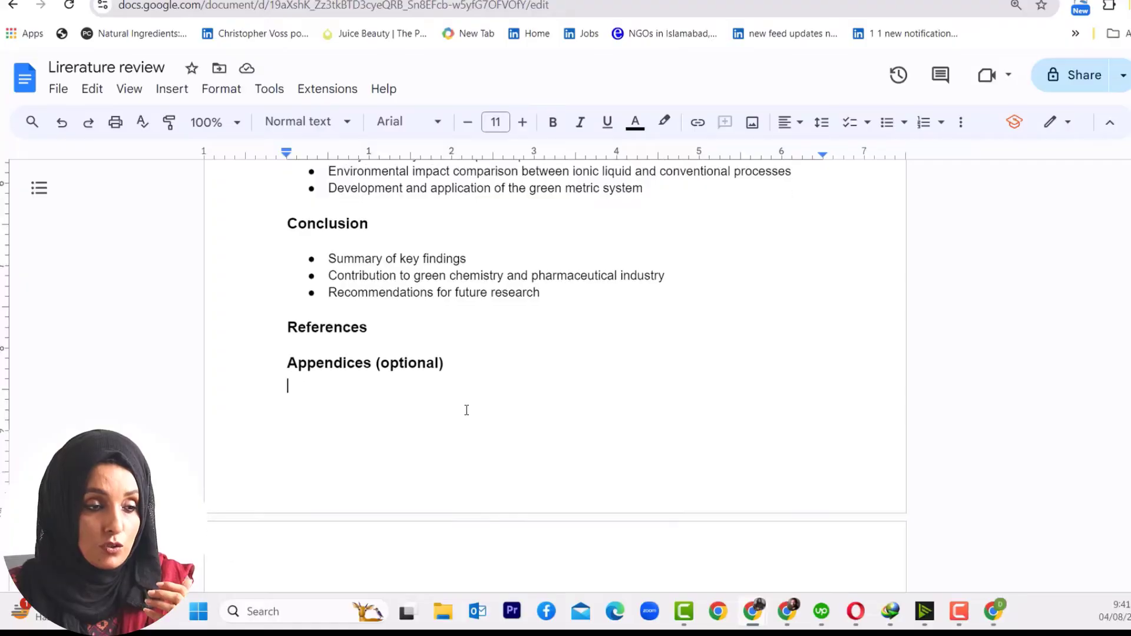
scroll(465, 409, down, 7)
scroll(468, 401, up, 20)
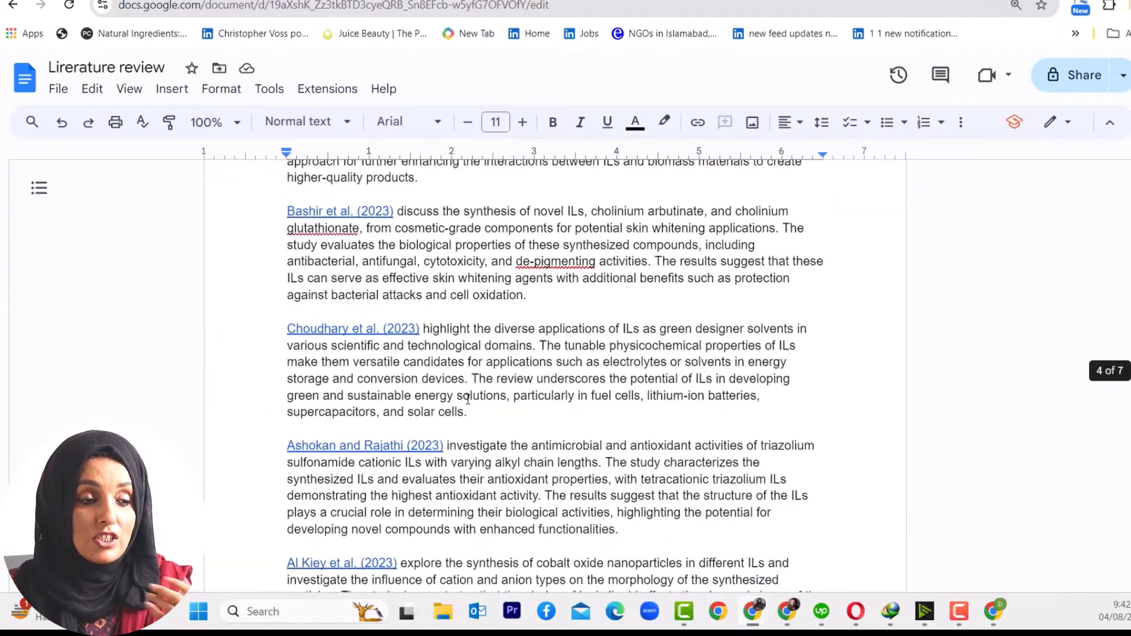
scroll(469, 395, up, 5)
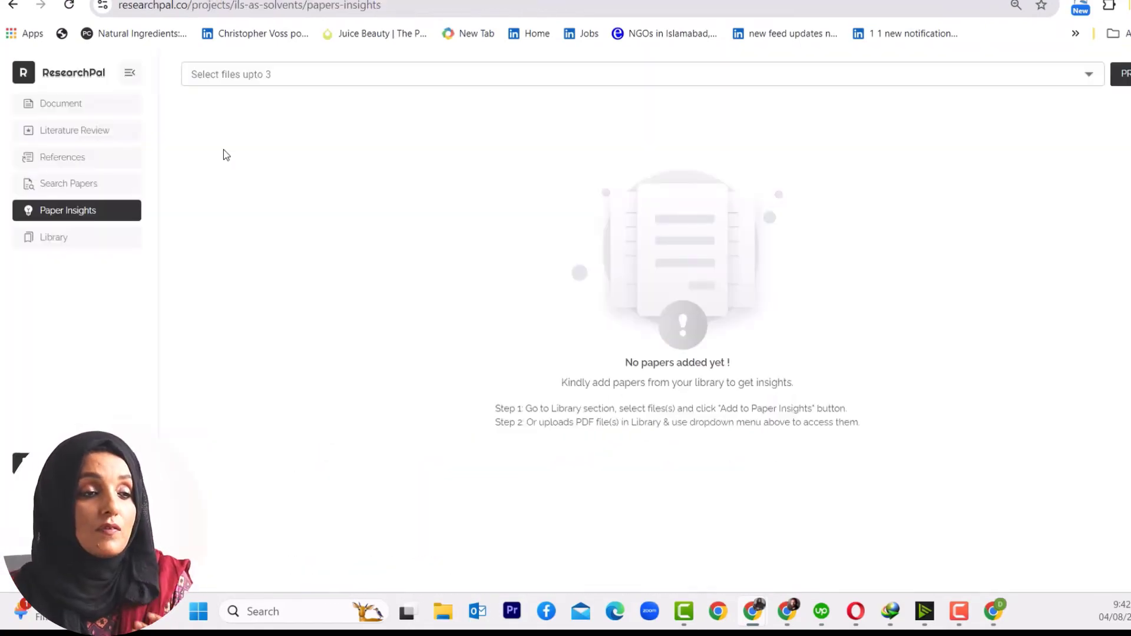
Step: Check the Paper Insights file list in ResearchPal and upload the research paper PDFs from the Documents folder to the project library
click(1089, 75)
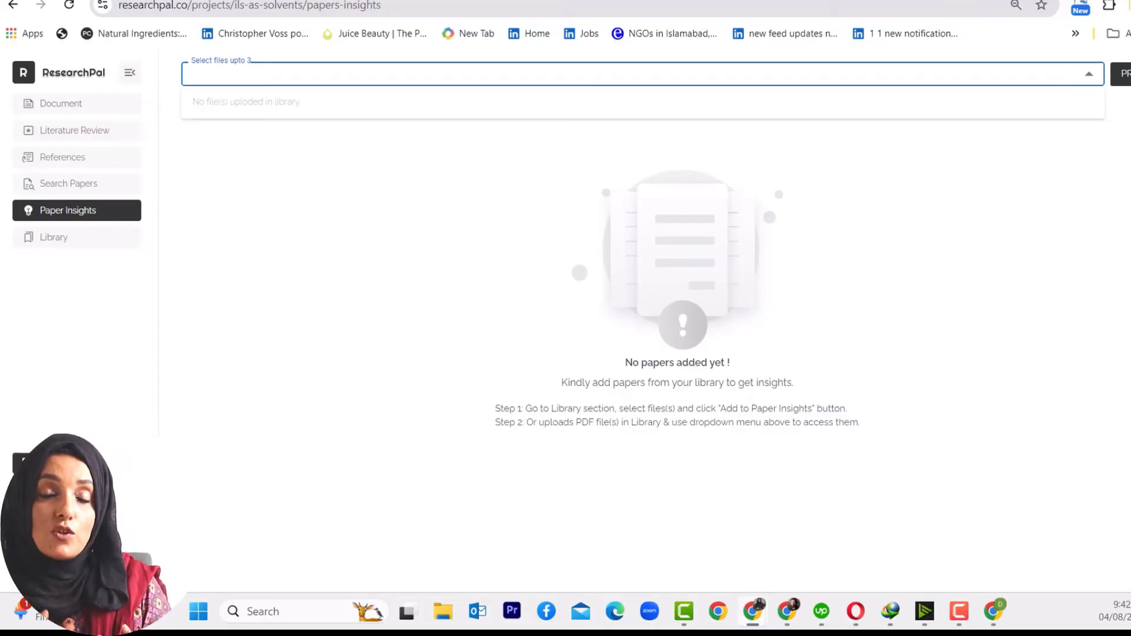
click(949, 81)
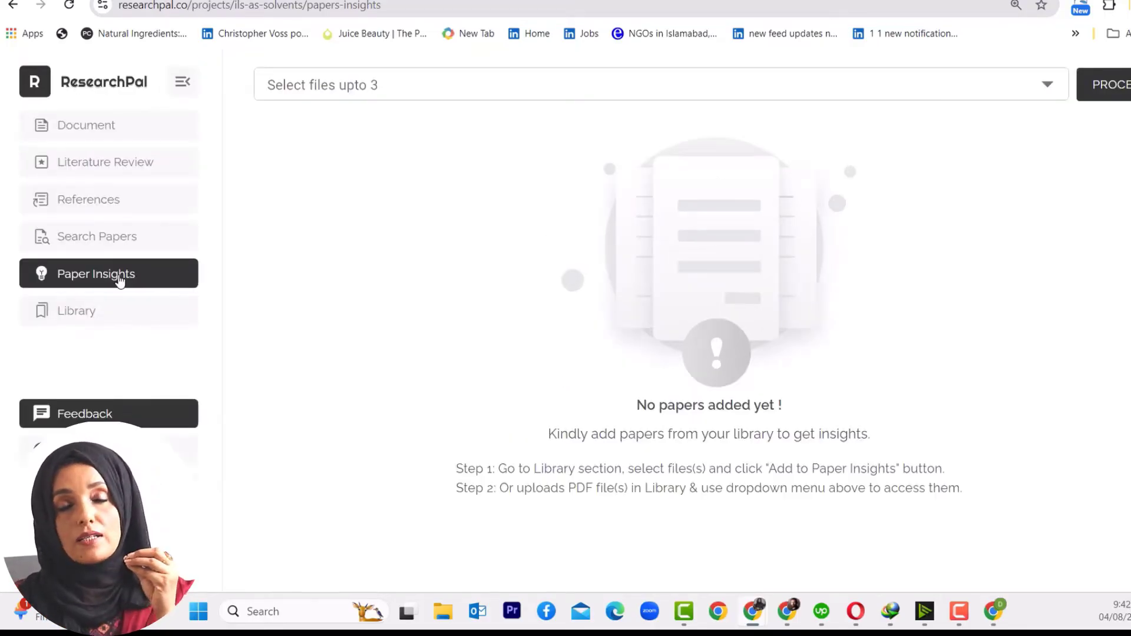
click(94, 318)
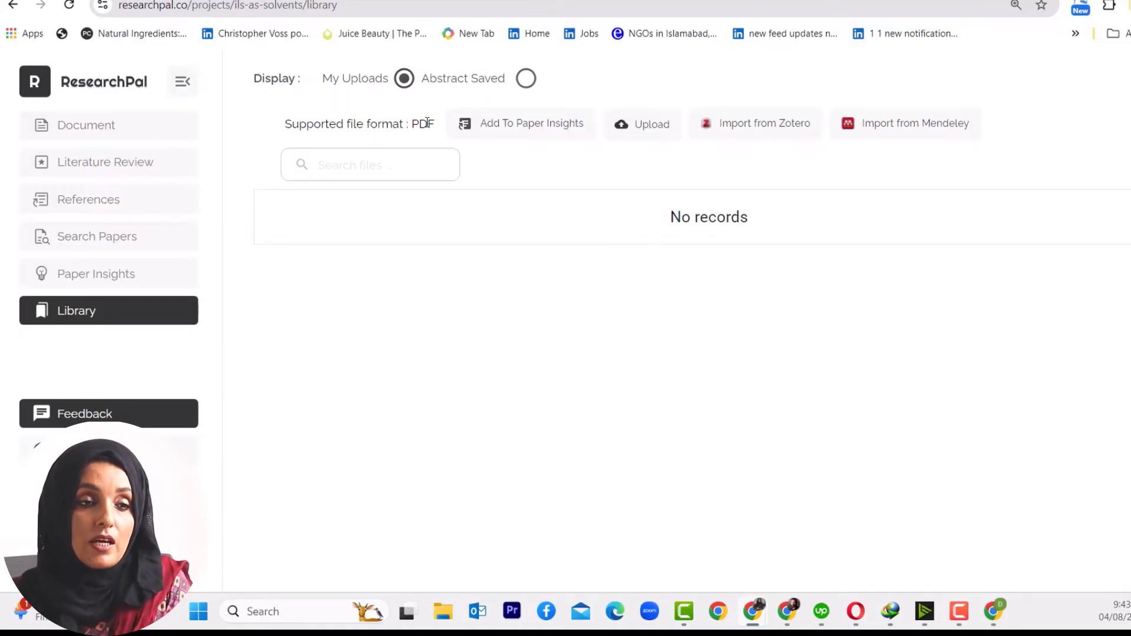
click(633, 126)
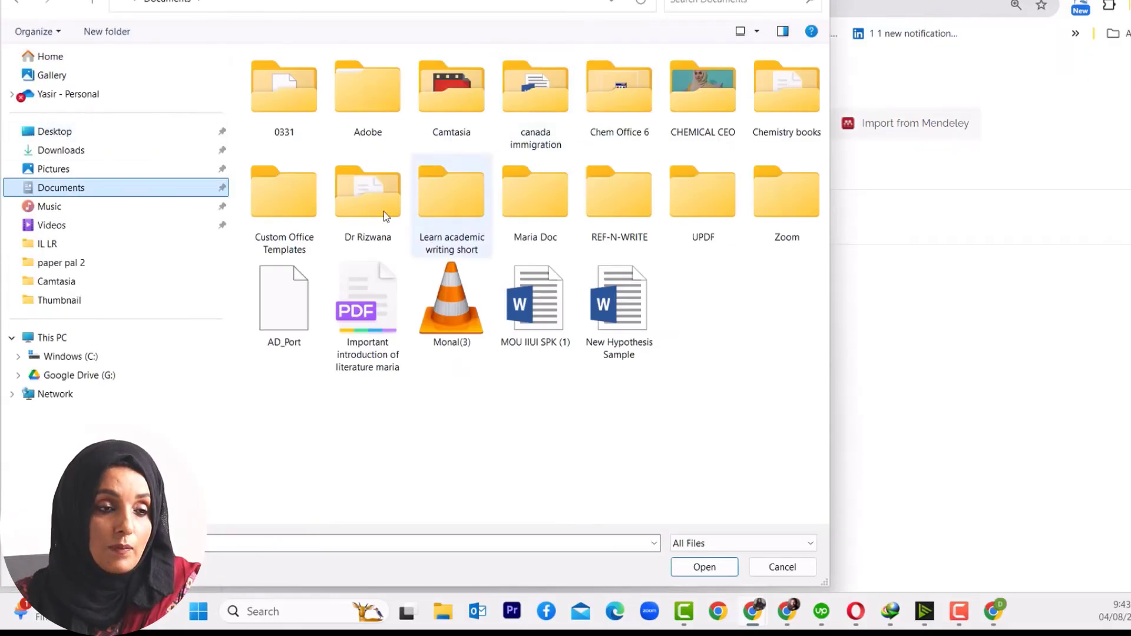
double_click(364, 187)
double_click(297, 128)
drag(379, 207, 263, 99)
key(Return)
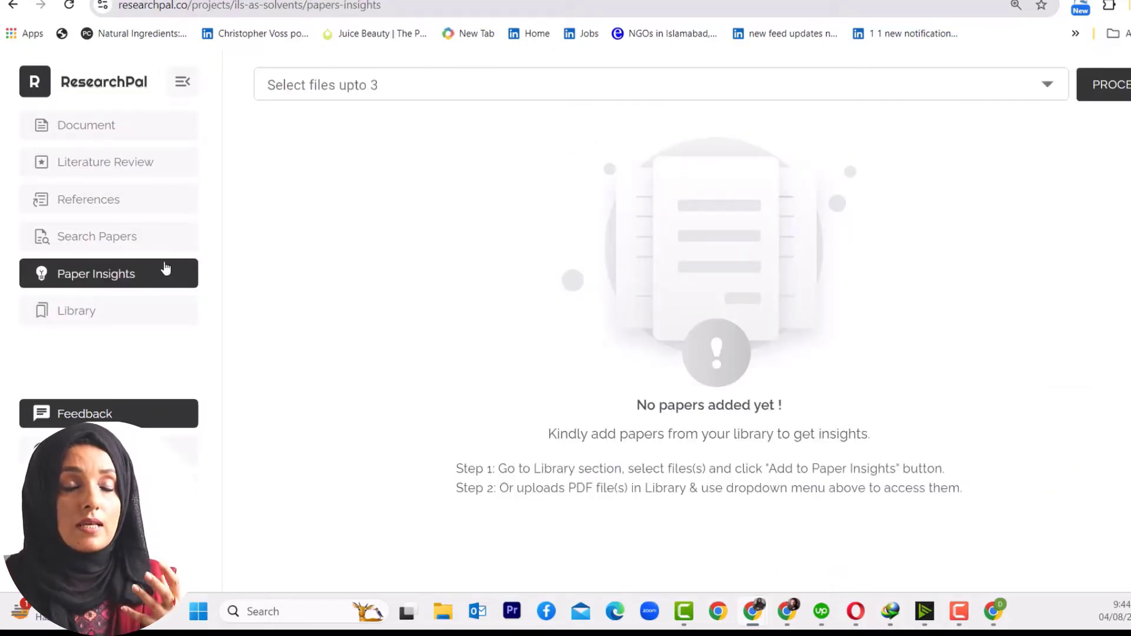
Step: Generate paper insights for wasserscheid2000.pdf, the Terracotta Army surface chromium paper and the paper on removal of wood extractives
click(1048, 86)
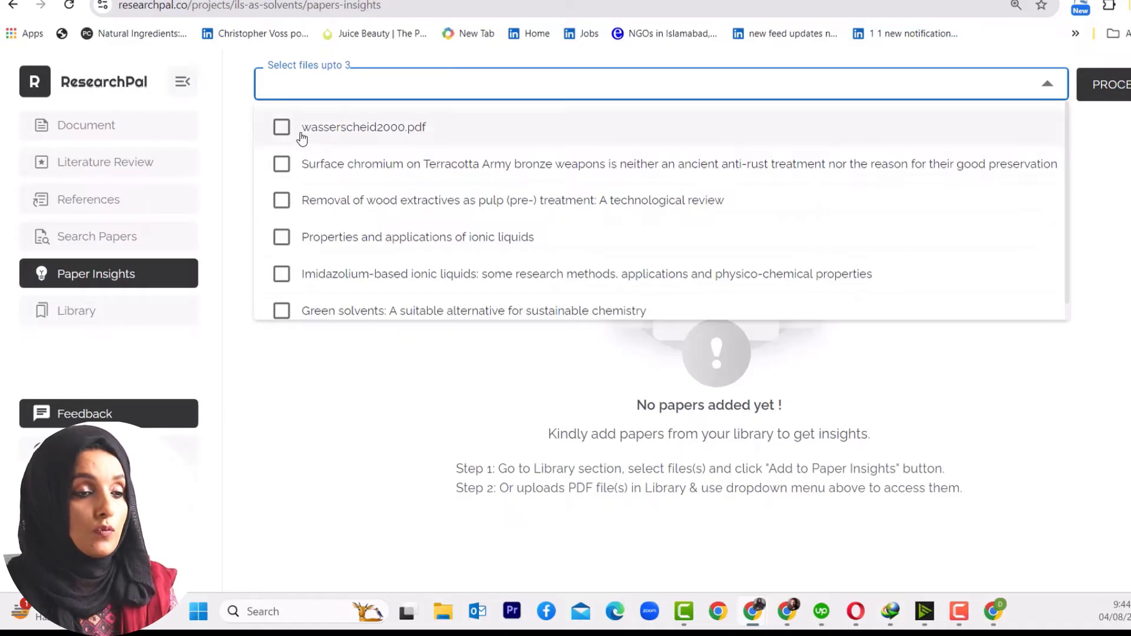
click(284, 131)
click(284, 167)
click(284, 202)
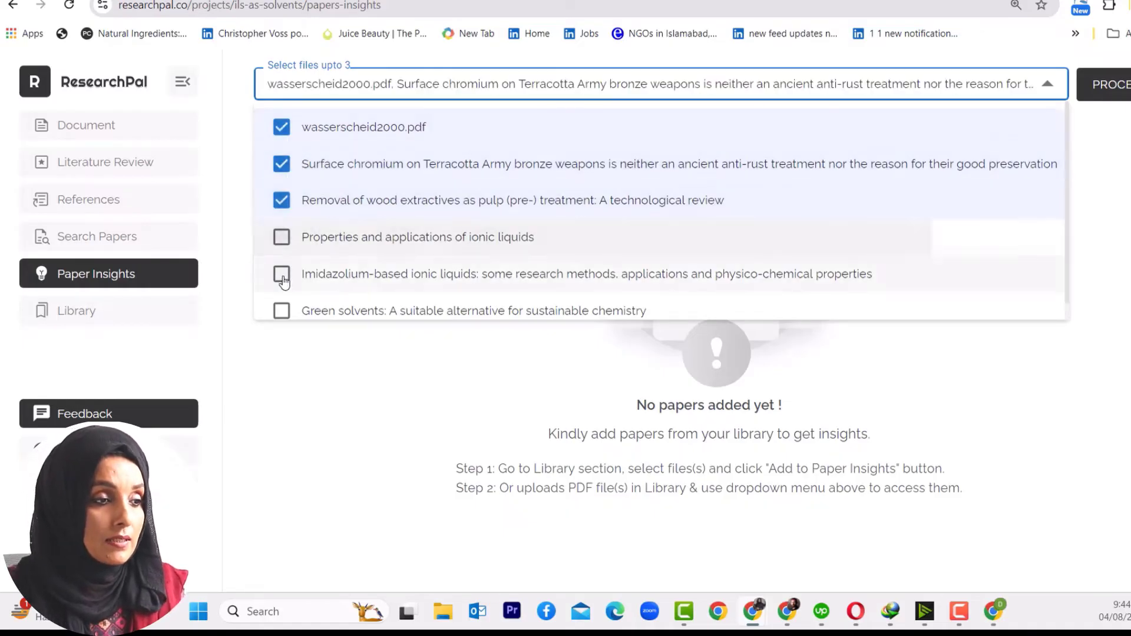
click(282, 274)
click(282, 237)
click(1025, 339)
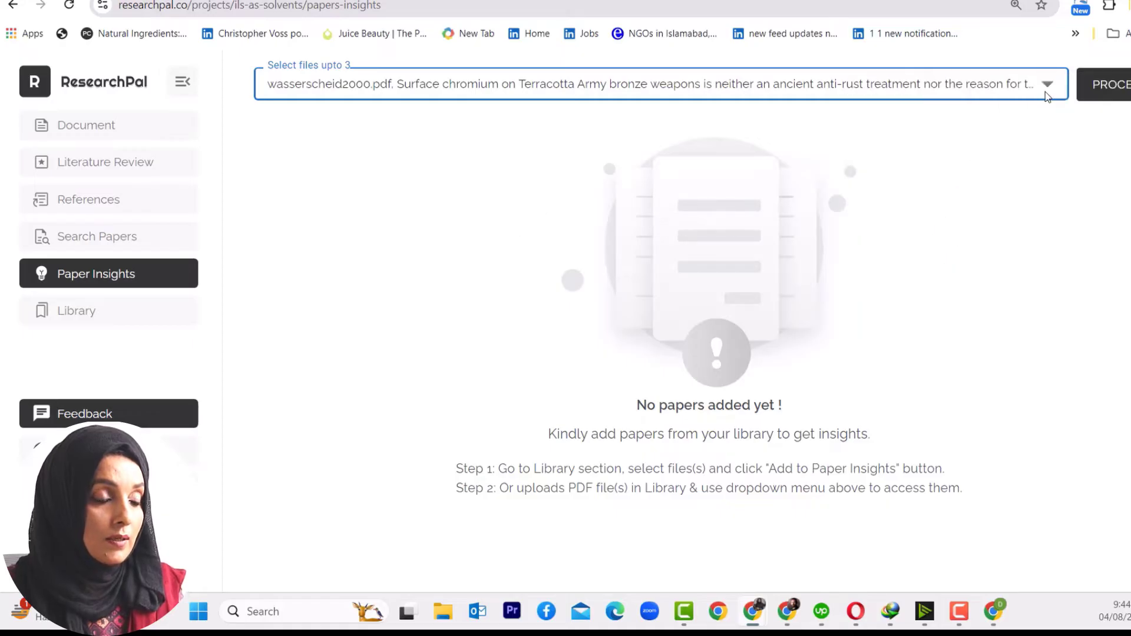
click(1110, 84)
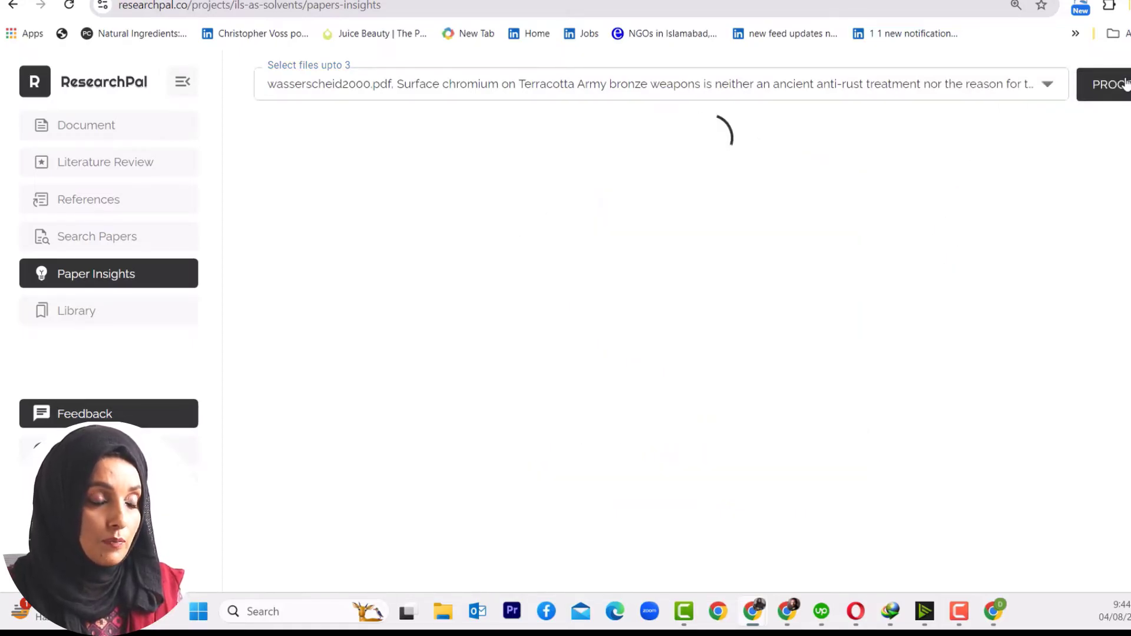
key(ctrl+0)
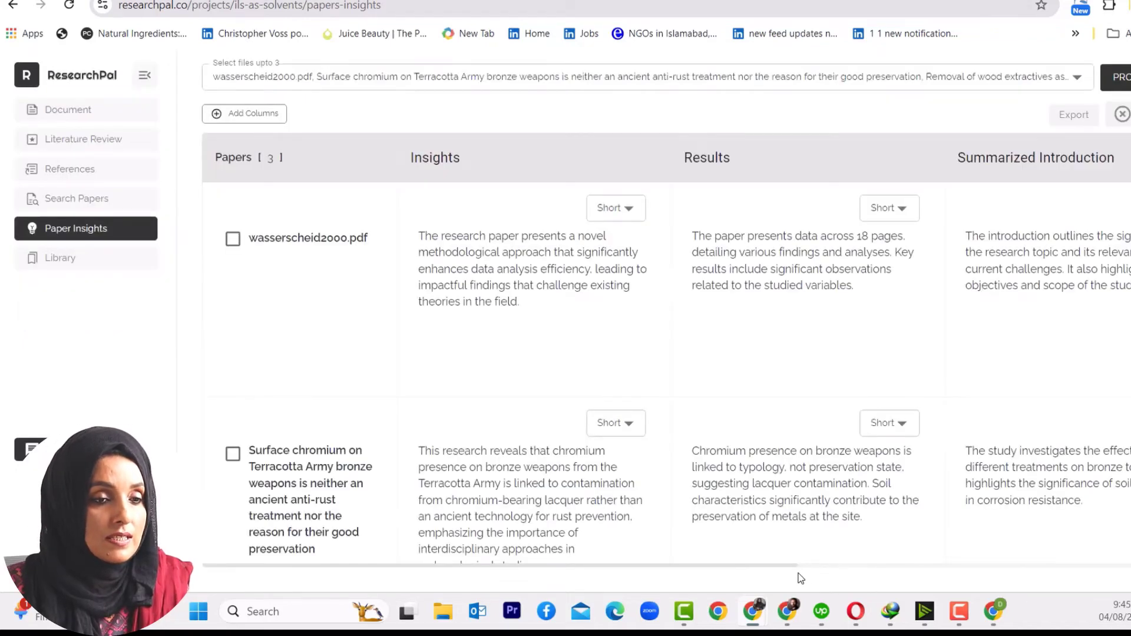
Step: Examine the columns of the paper insights table and open the choice of additional columns
scroll(800, 577, right, 10)
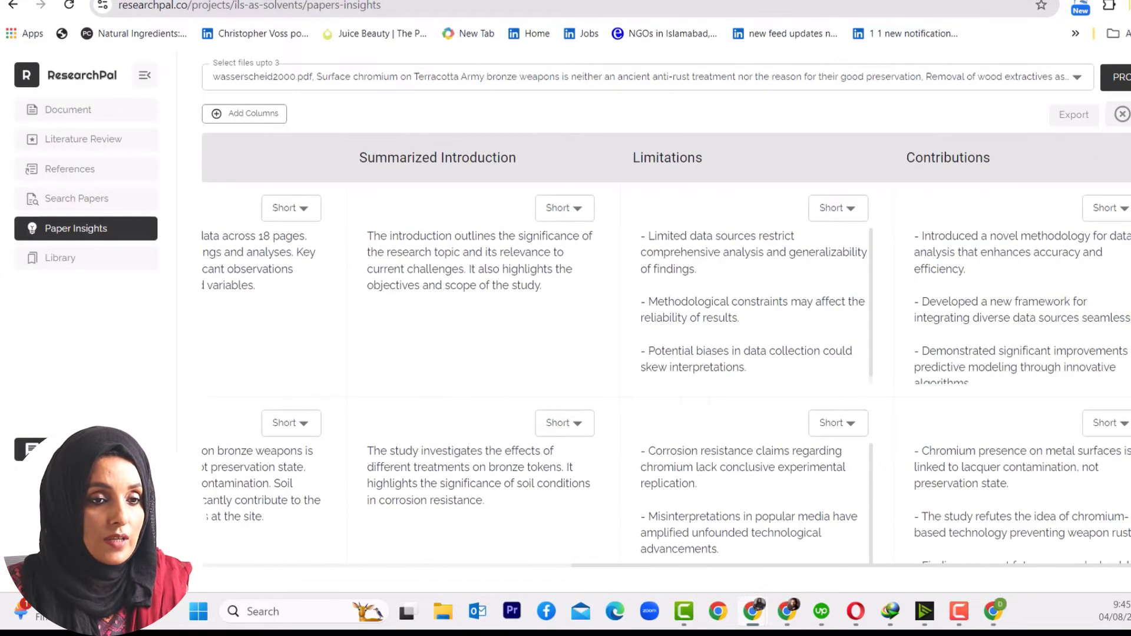
scroll(498, 571, left, 10)
click(241, 113)
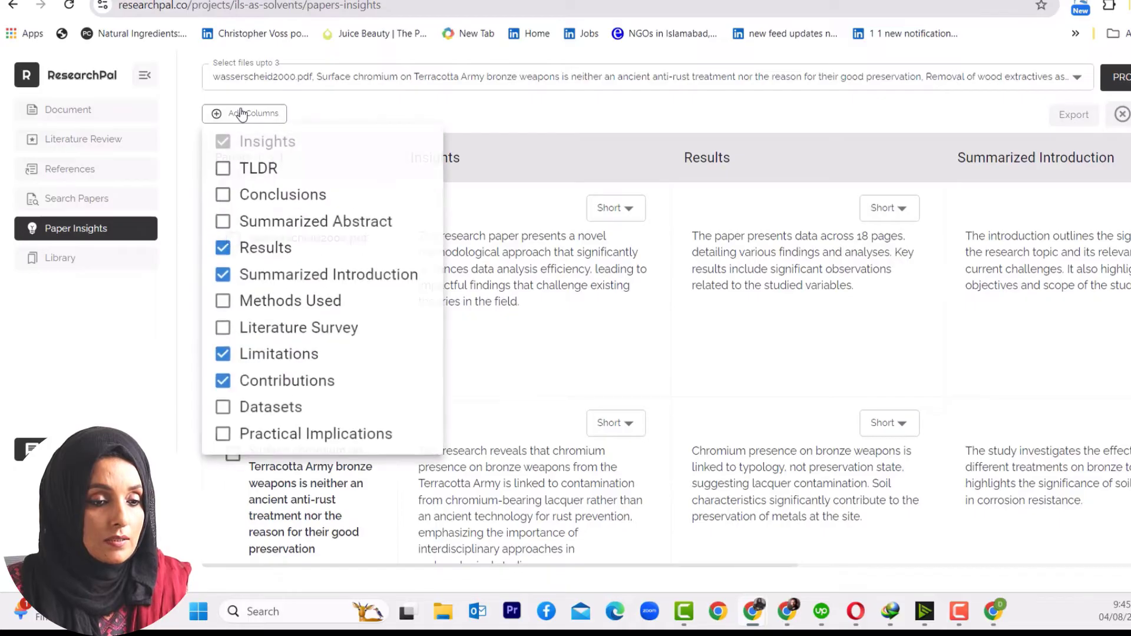